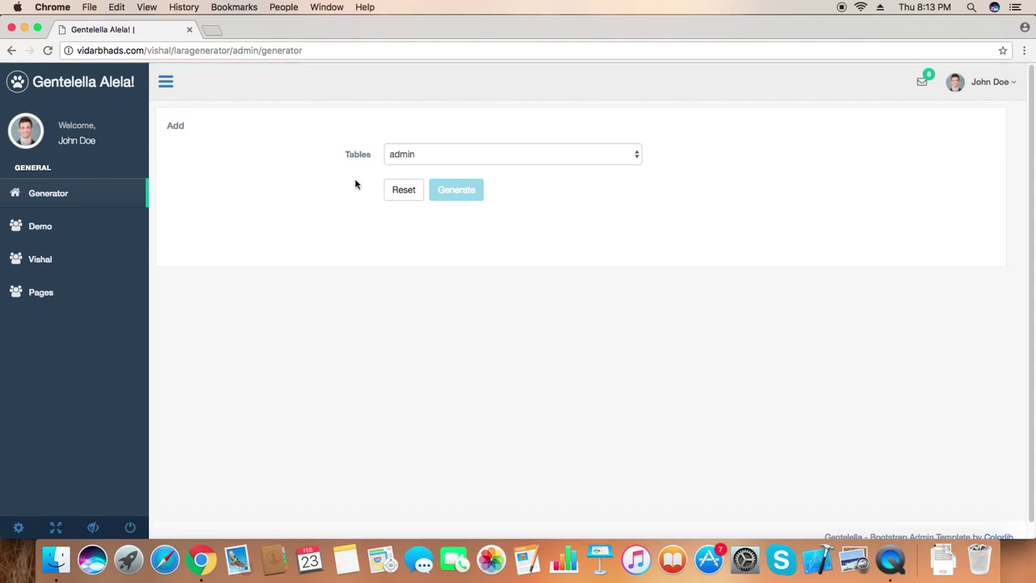
Choose the vishal table in the generator and include all its fields except id
left_click(449, 155)
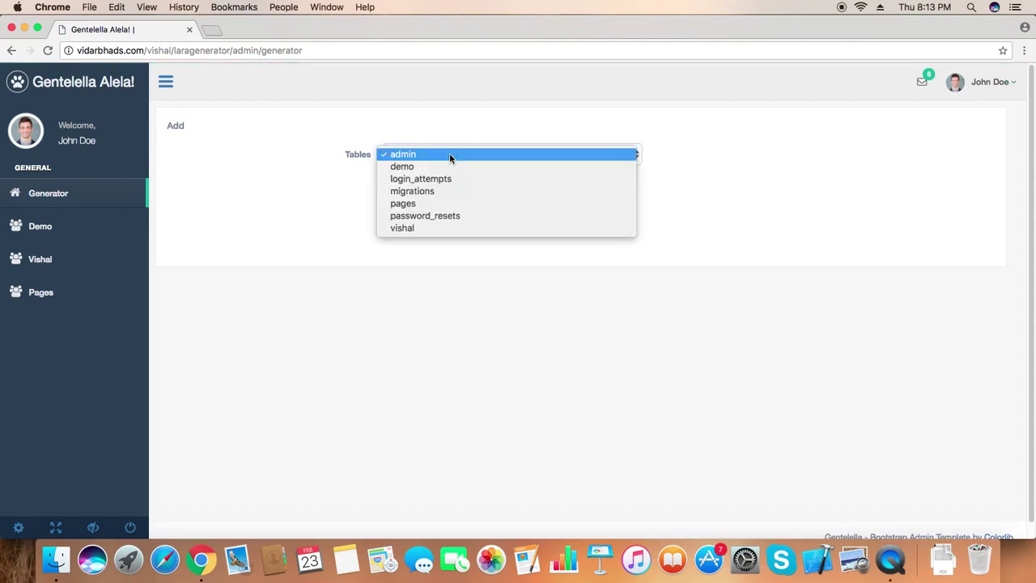
left_click(441, 229)
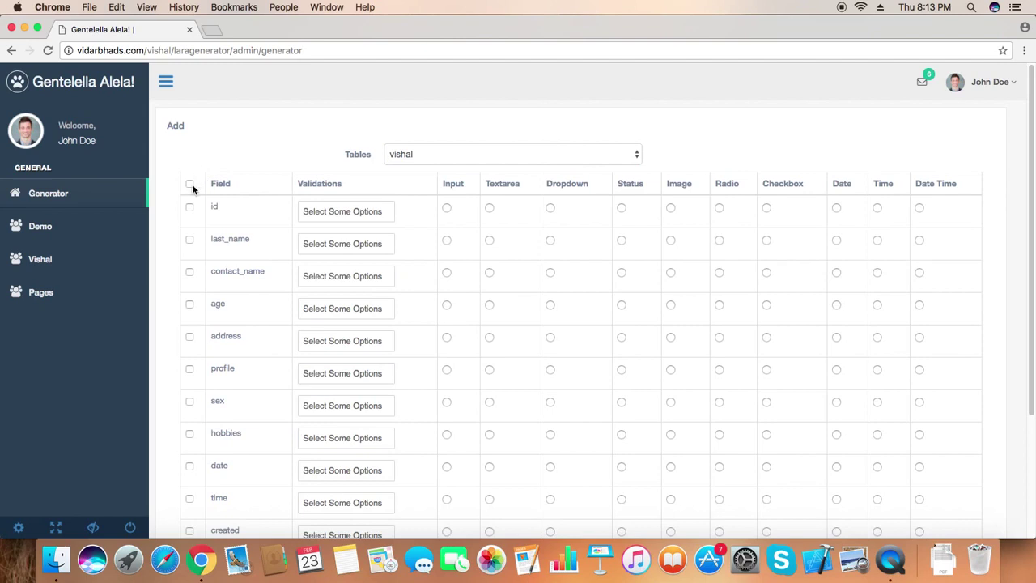
left_click(189, 185)
left_click(189, 207)
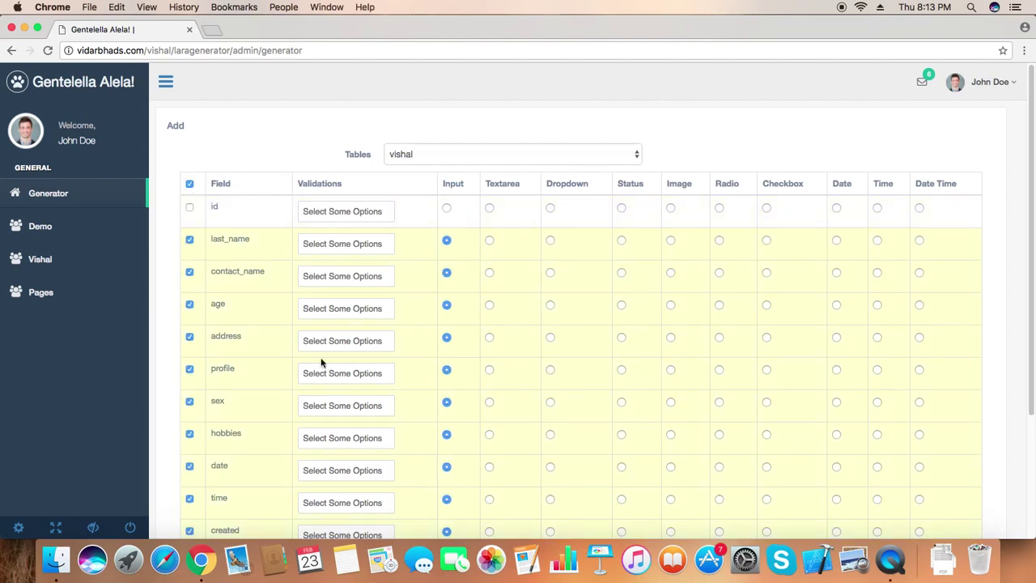
Make contact_name a dropdown fed by the demo table, with id as key and name as value
left_click(549, 272)
left_click(562, 299)
left_click(558, 319)
left_click(575, 376)
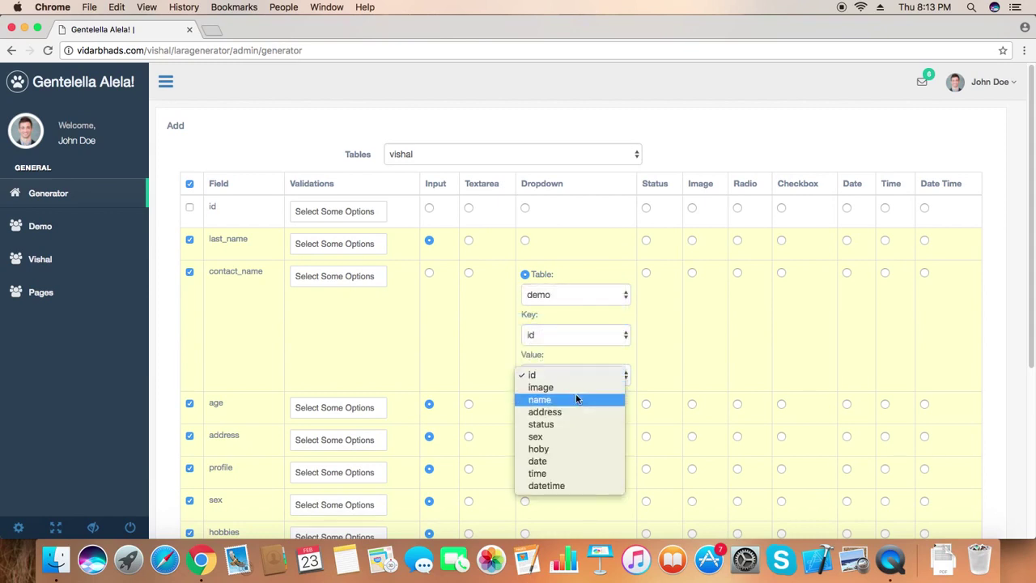
left_click(577, 399)
Set the address field to Textarea and the profile field to Image
scroll(598, 340, "down", 2)
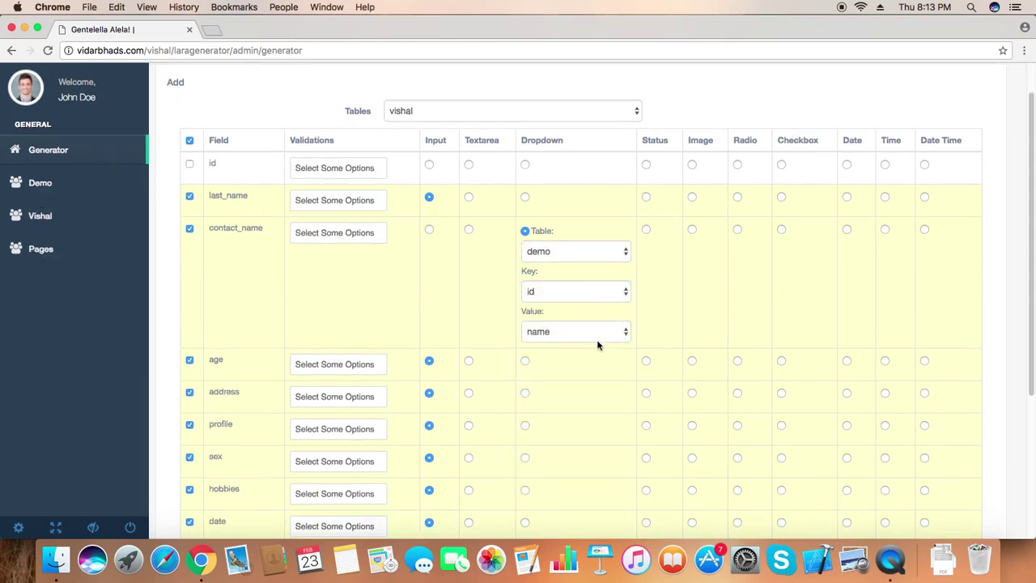
left_click(469, 349)
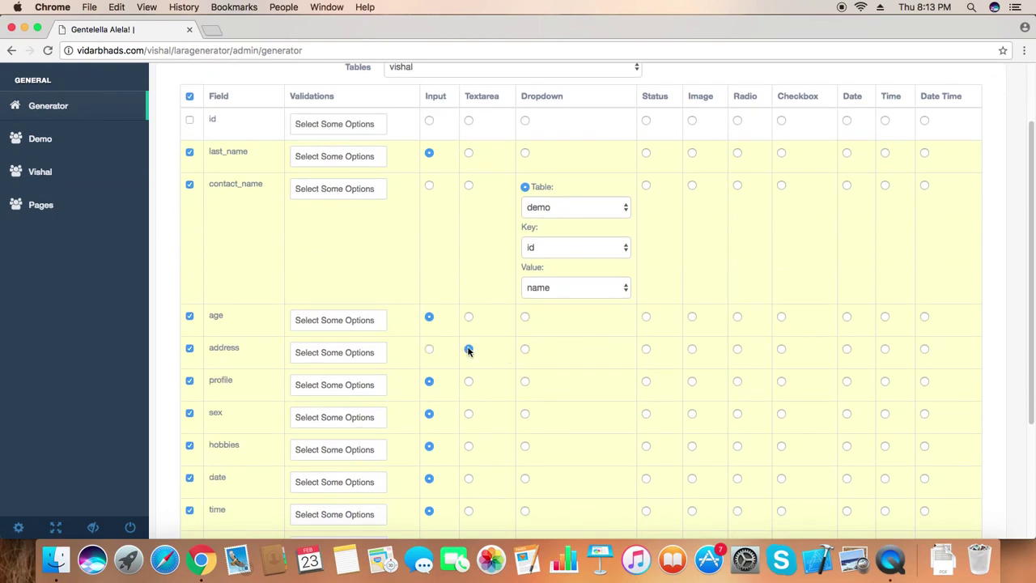
left_click(692, 382)
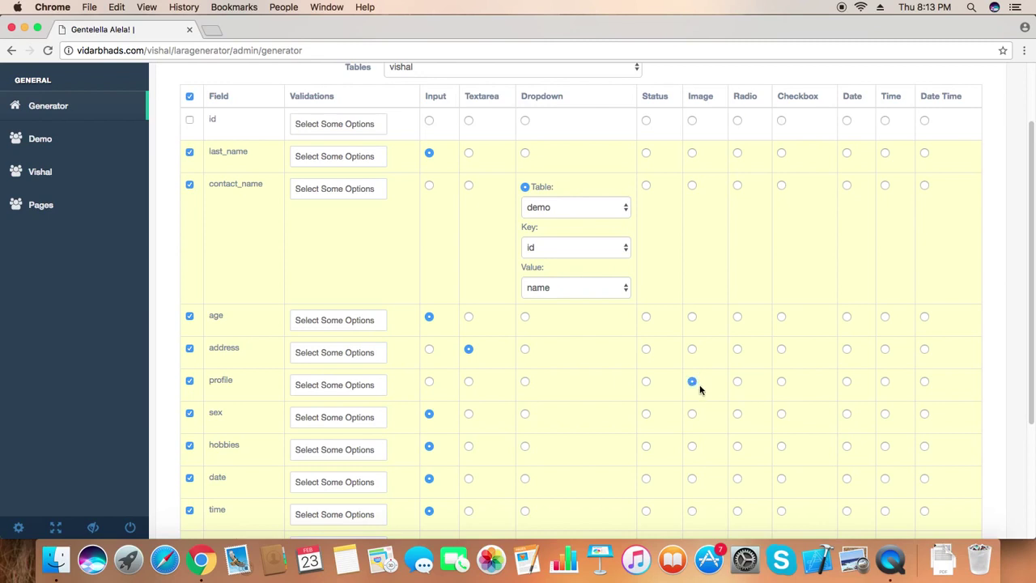
Make the sex field a radio group with the options Male and Female
left_click(738, 416)
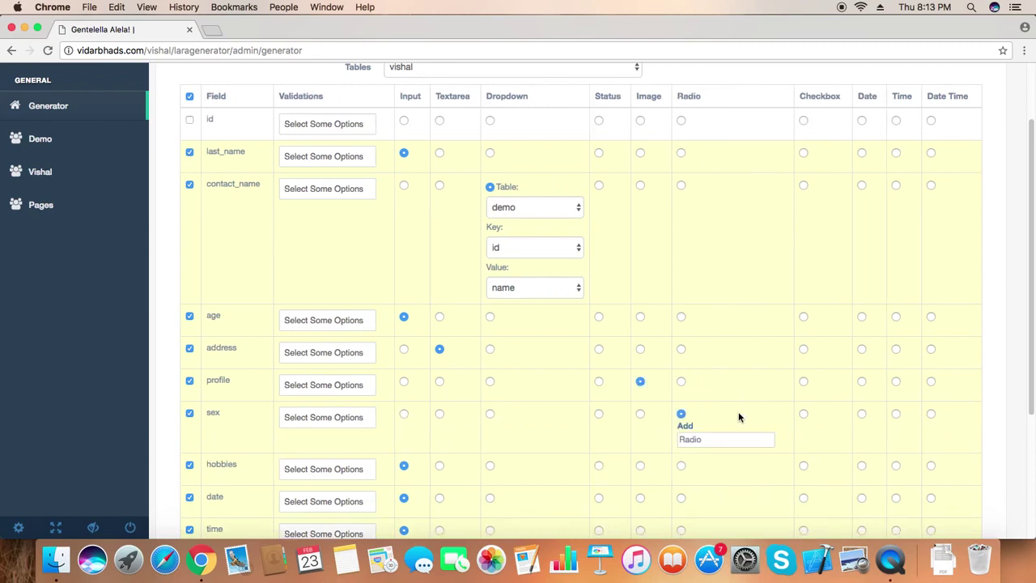
left_click(690, 429)
double_click(703, 438)
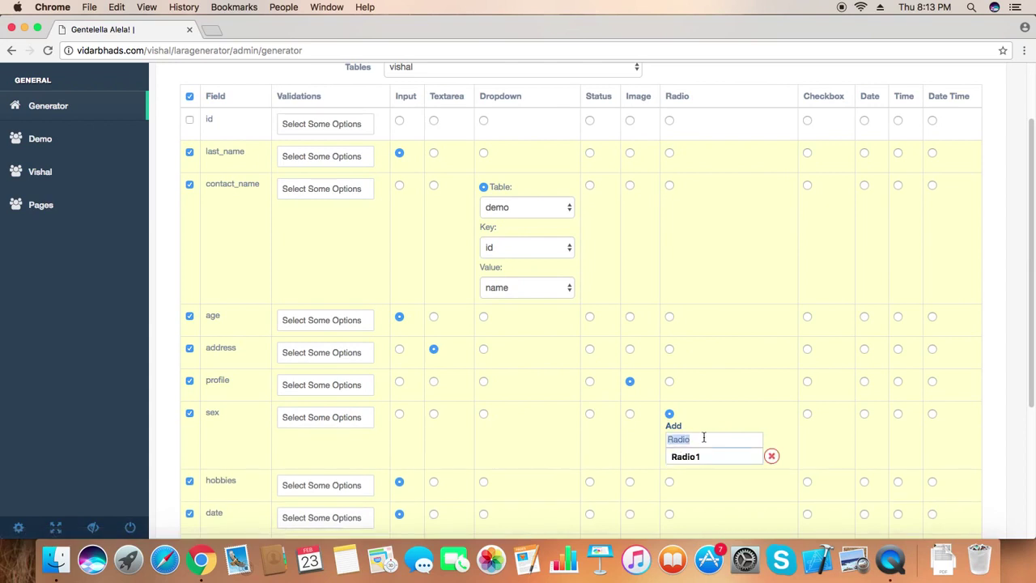
type("Male")
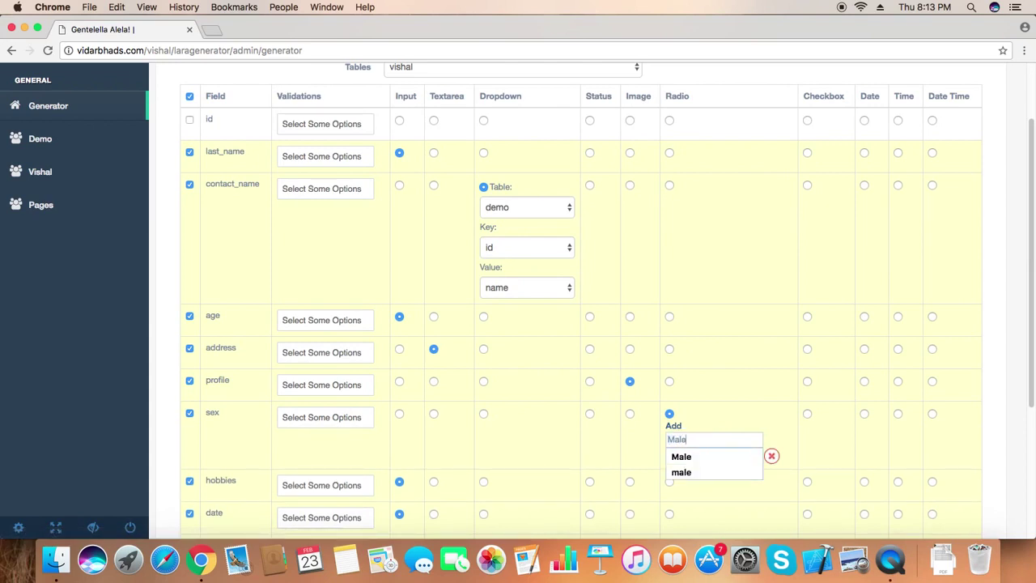
key("Tab")
type("Fe")
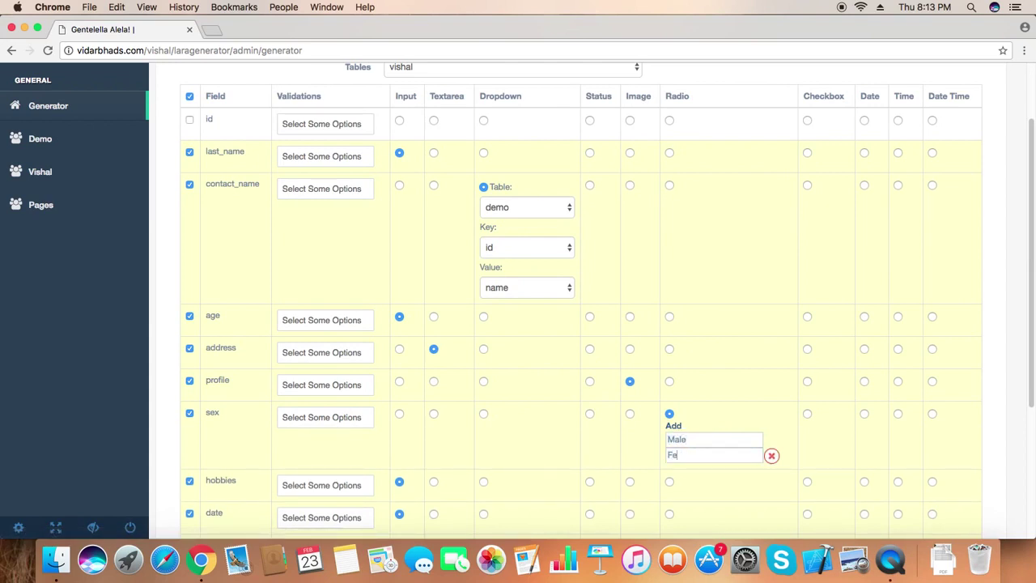
Make the hobbies field a checkbox group with the options Dancing and Music
scroll(782, 418, "down", 1)
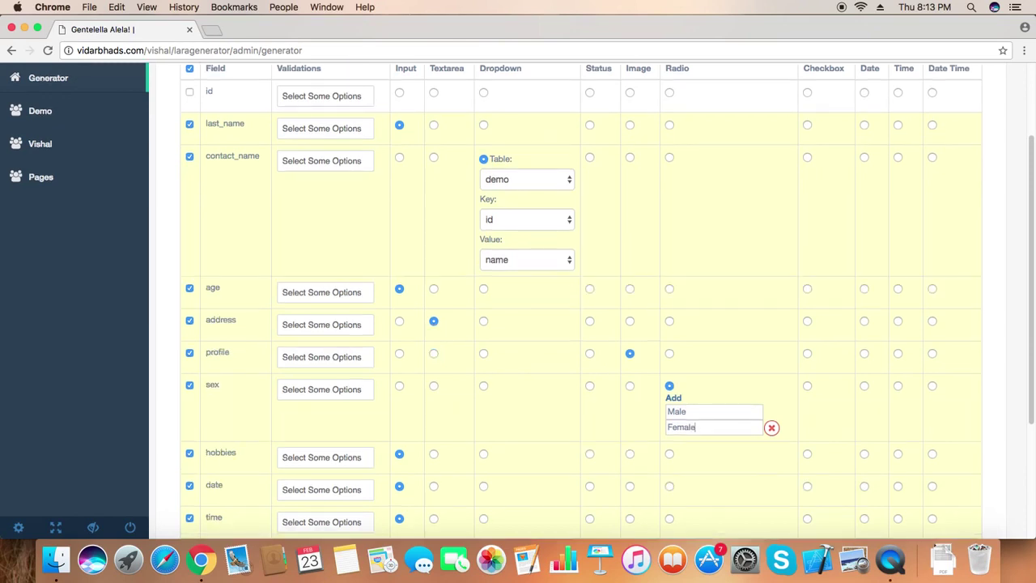
left_click(807, 454)
scroll(818, 437, "down", 5)
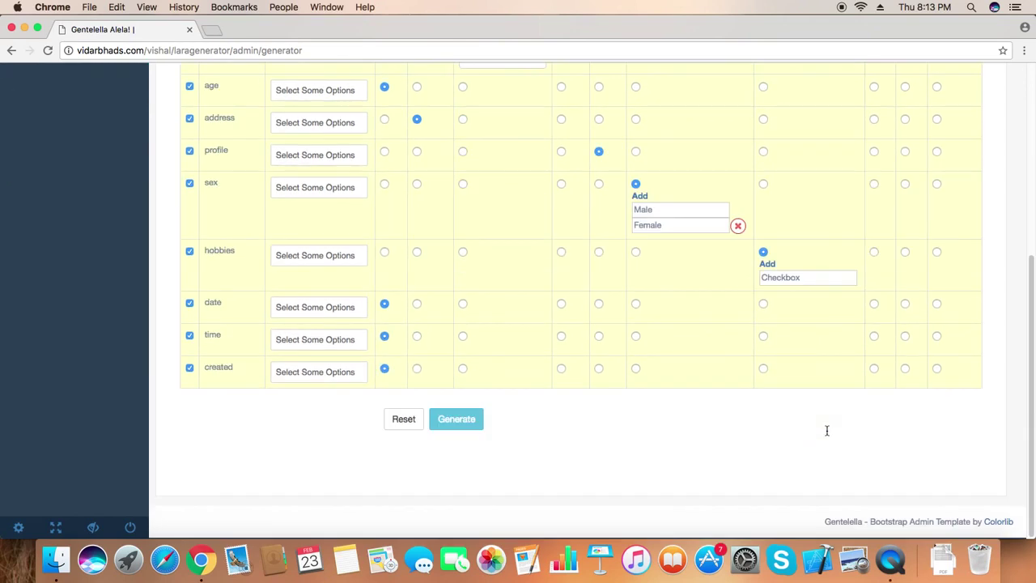
left_click(775, 267)
double_click(780, 275)
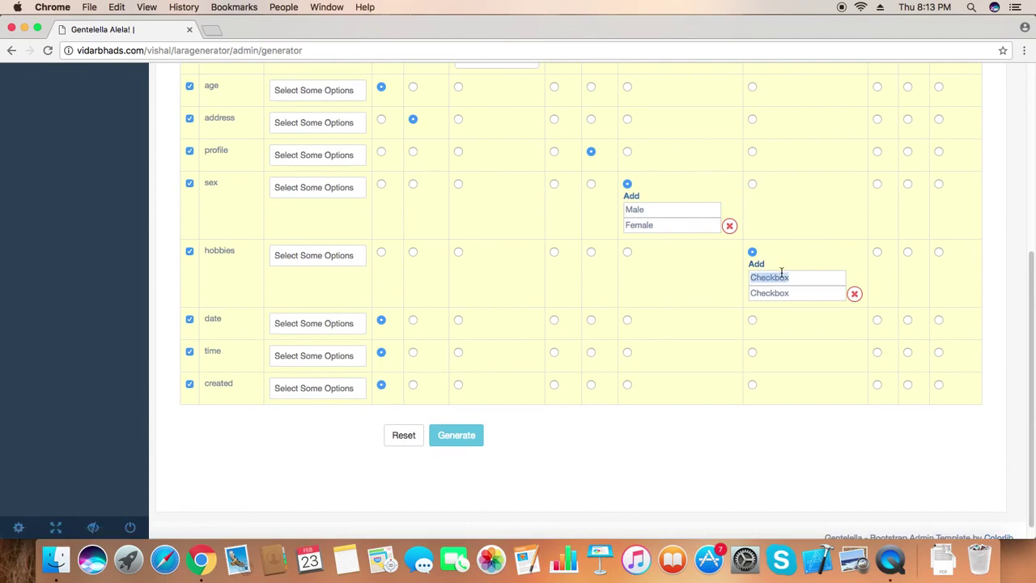
type("Dancing")
key("Tab")
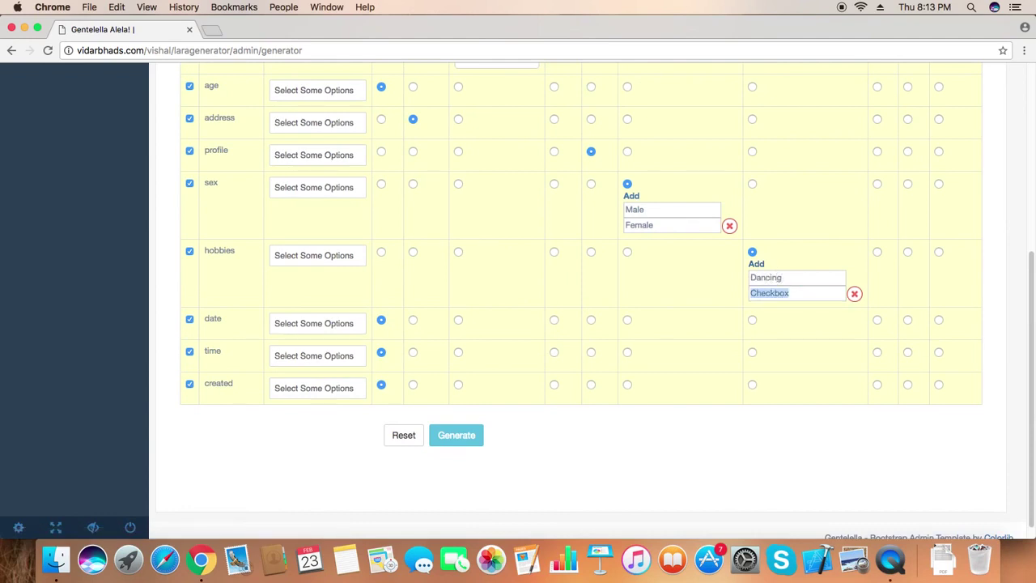
type("Music")
Assign the Date type to date, Time to time and Date Time to created
left_click(877, 319)
left_click(907, 352)
left_click(938, 384)
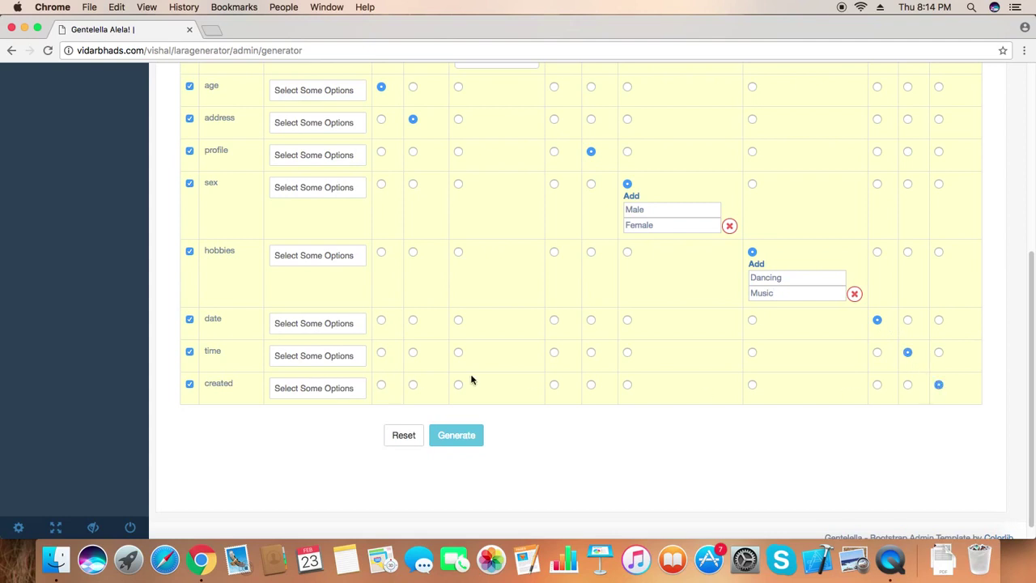
Add the required validation to last_name and the integer validation to age
scroll(472, 379, "up", 5)
left_click(313, 242)
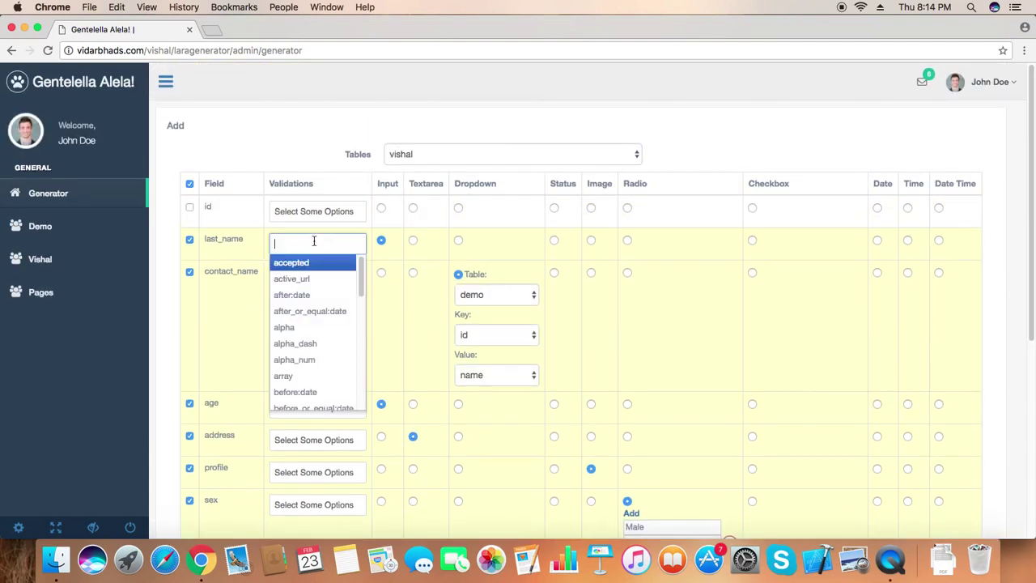
type("re")
key("Return")
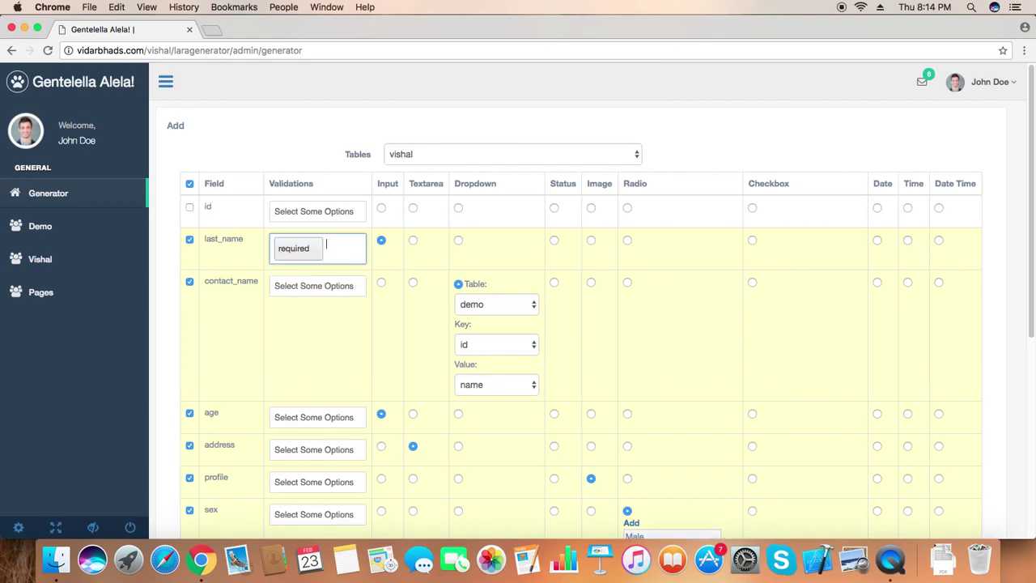
left_click(330, 419)
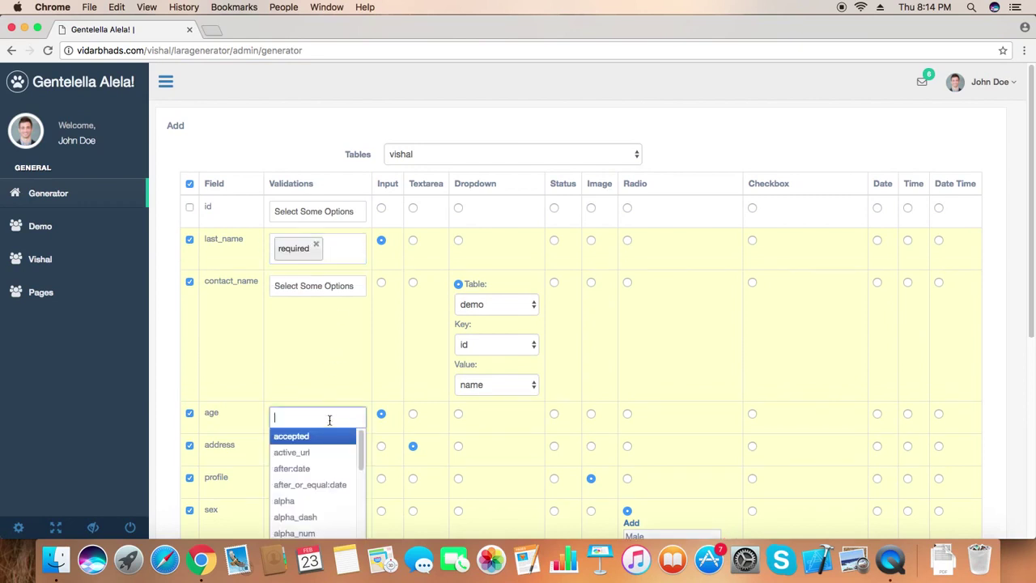
type("in")
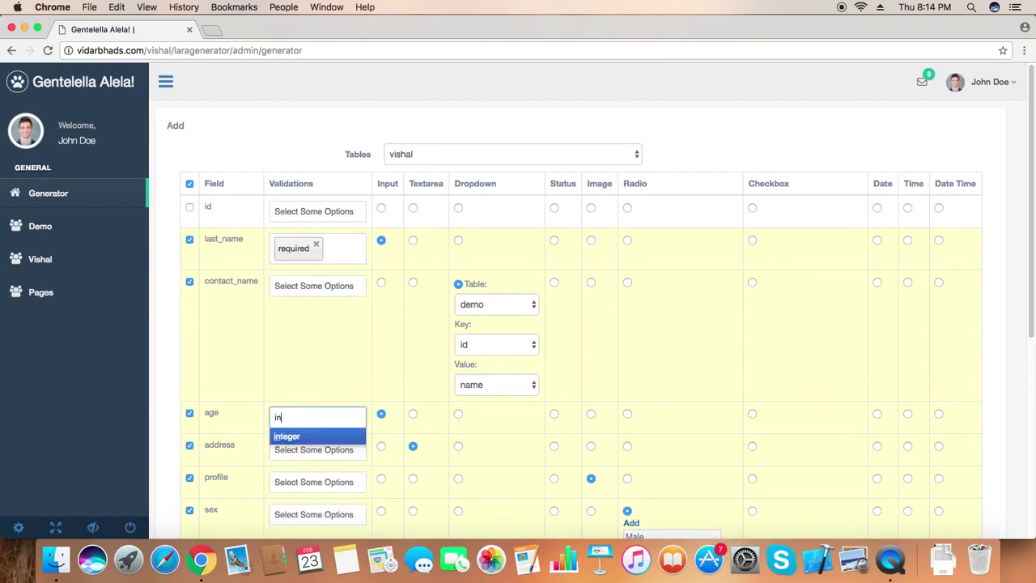
left_click(327, 435)
Generate the module and open the form for adding a record in the Vishal module
scroll(328, 441, "down", 5)
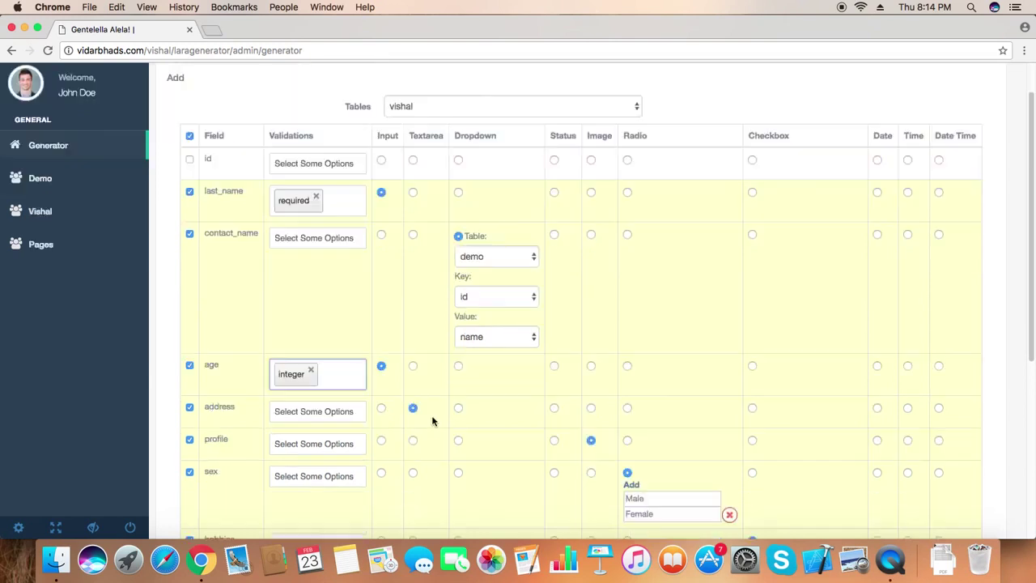
left_click(456, 511)
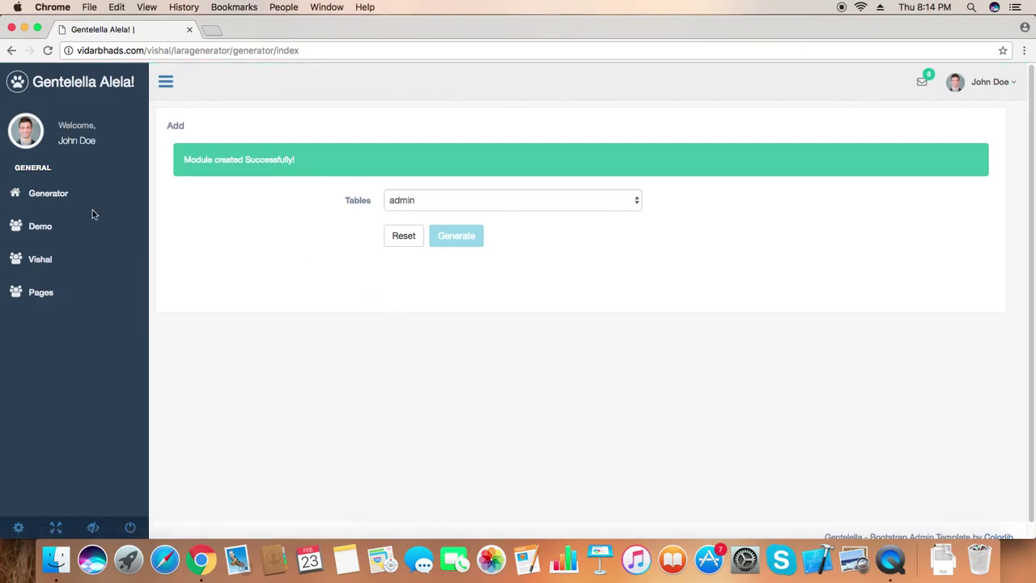
left_click(53, 257)
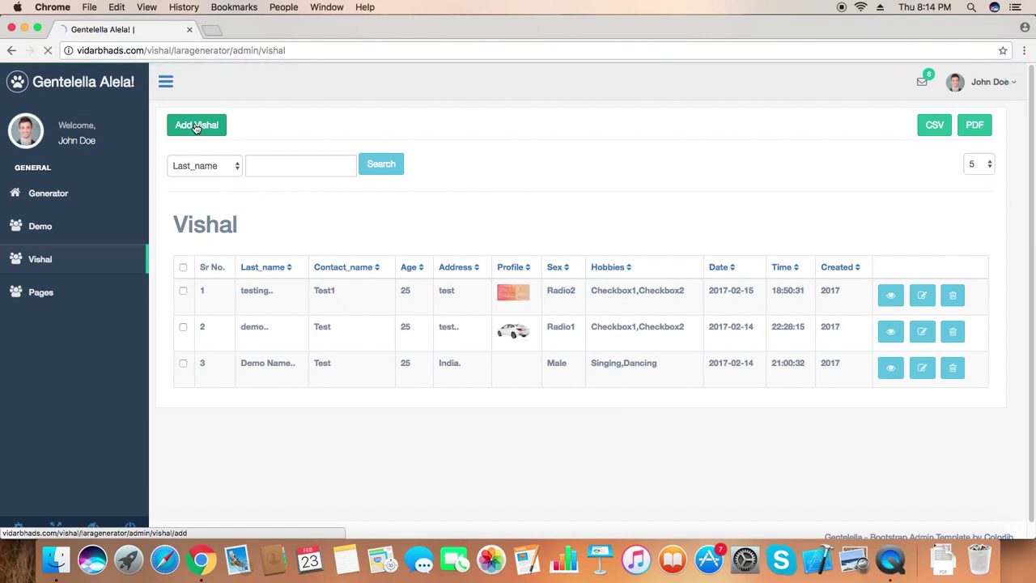
left_click(197, 127)
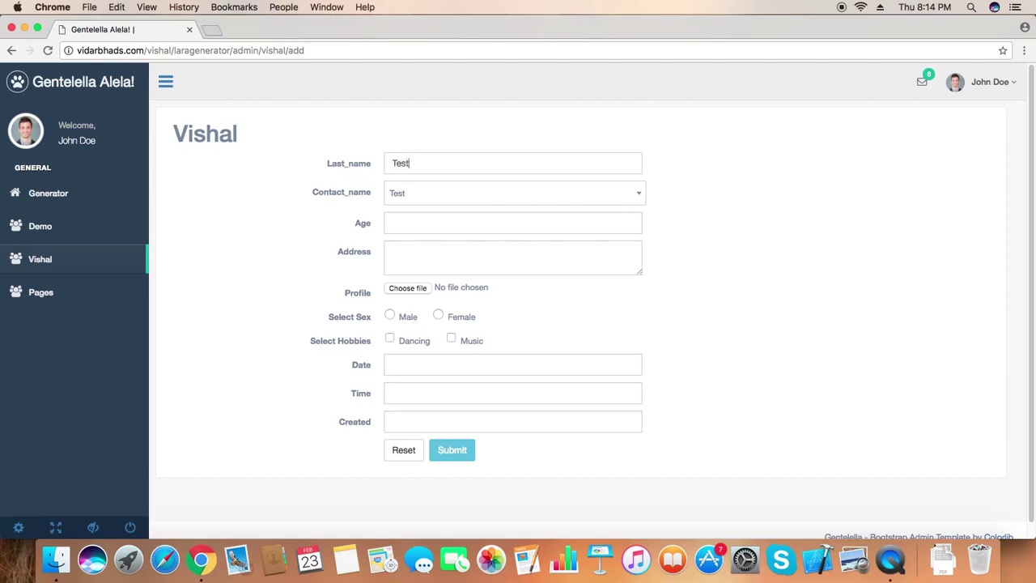
Fill in last name Test, contact name Test1, age 25 and the address in the Vishal form
left_click(462, 194)
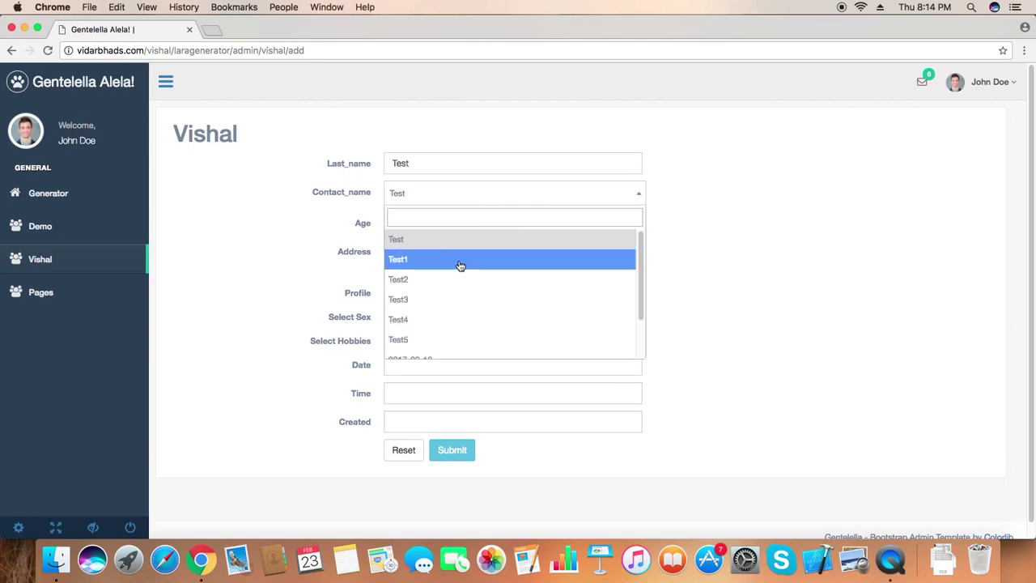
left_click(460, 260)
left_click(465, 215)
type("25")
left_click(541, 254)
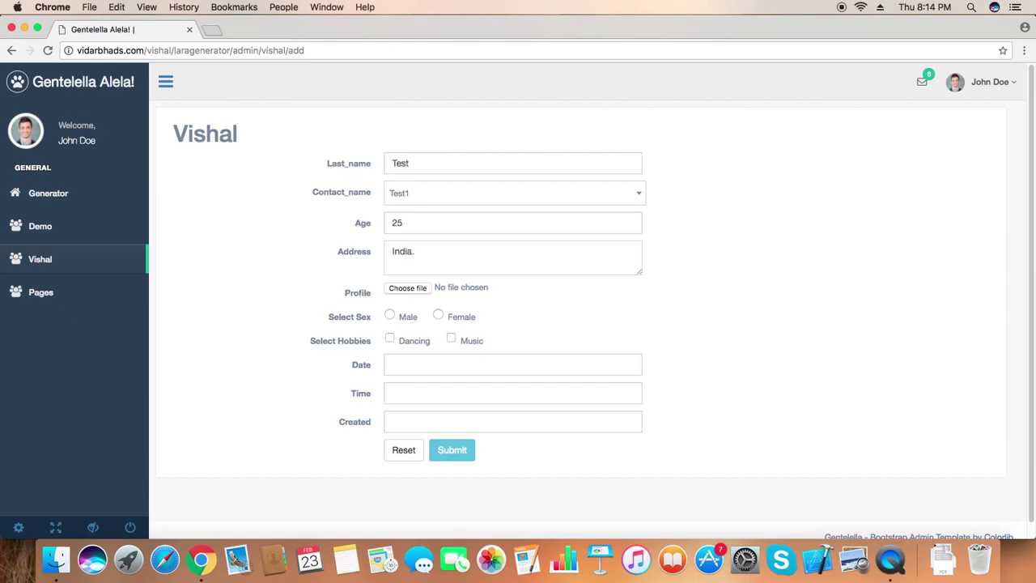
Attach the Hyundai Verna side-view JPG as the profile image and select Male with the hobbies Dancing and Music
left_click(439, 293)
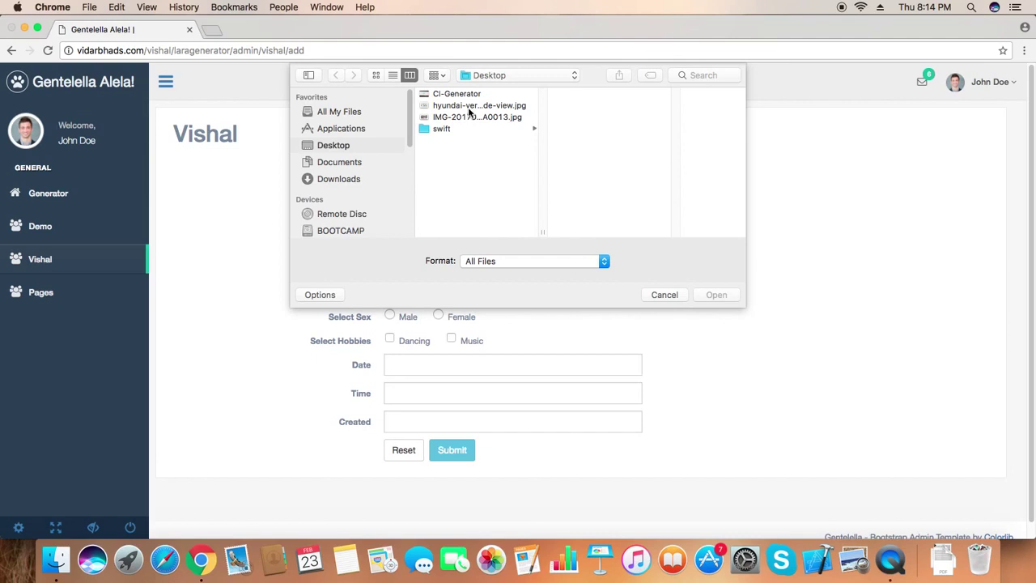
double_click(468, 106)
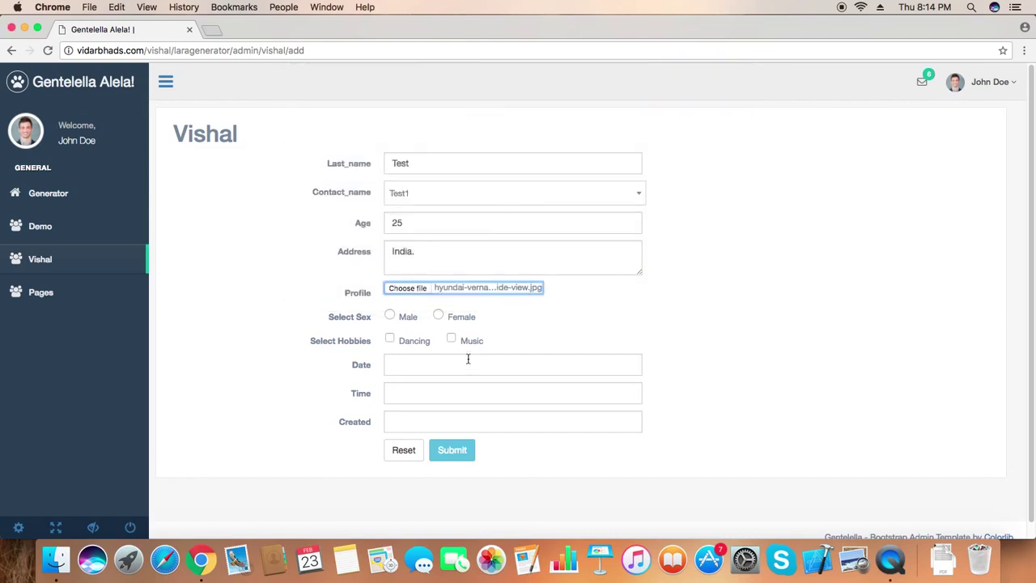
left_click(390, 315)
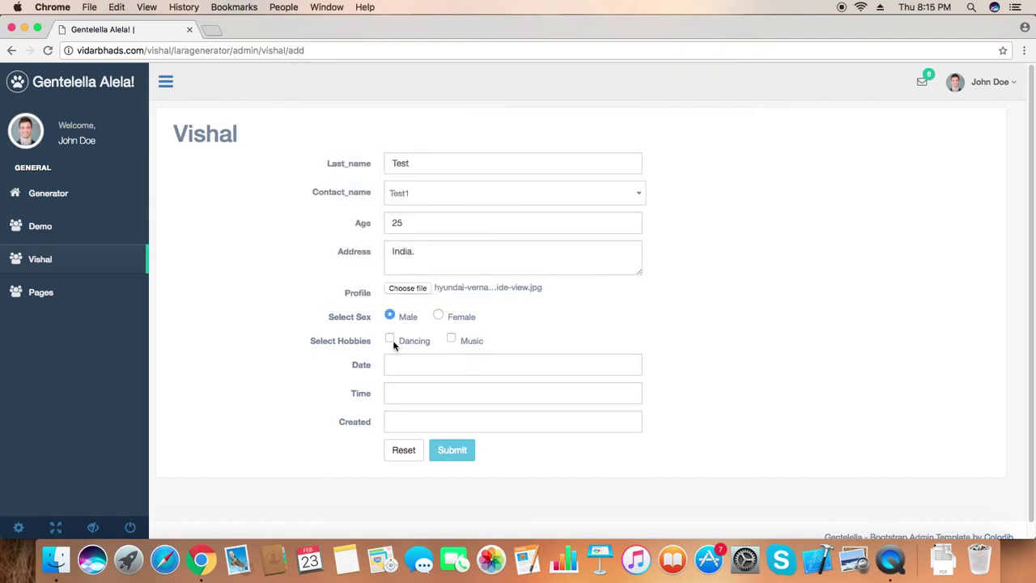
left_click(390, 340)
left_click(451, 339)
Set the record's date to 2017-02-15 and fill the time with the current time, 20:15:04
left_click(458, 363)
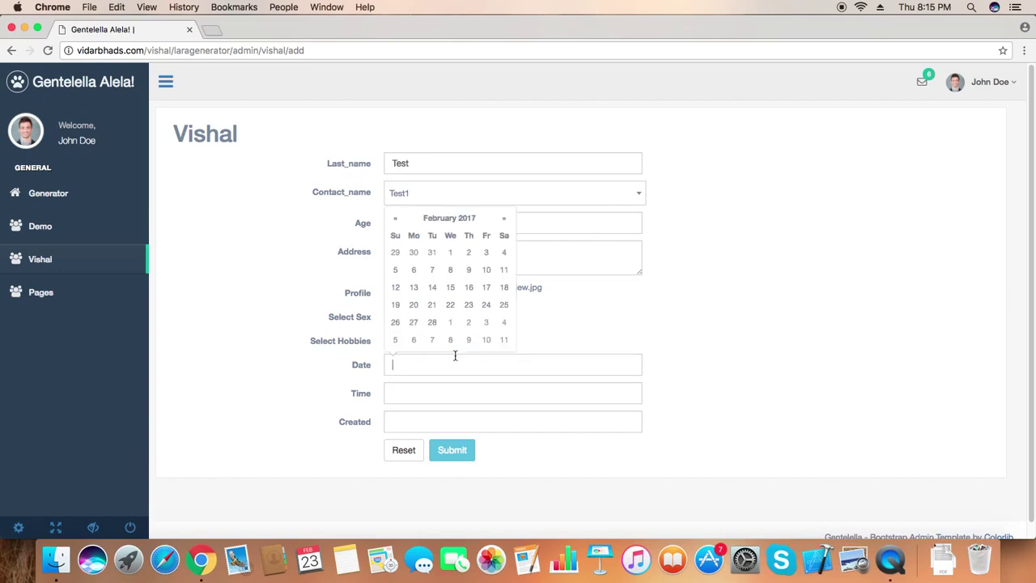
left_click(465, 289)
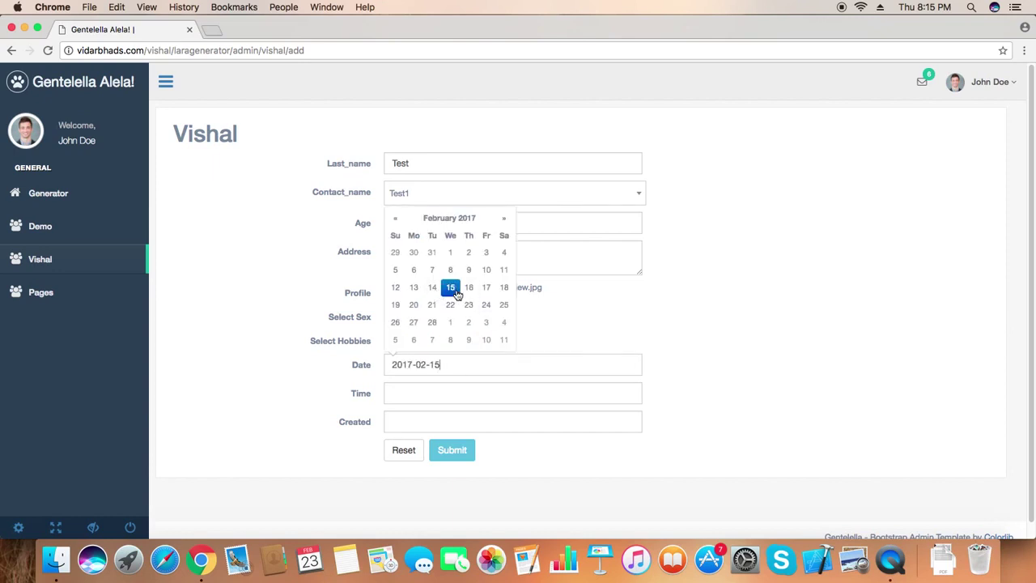
left_click(441, 397)
left_click(679, 331)
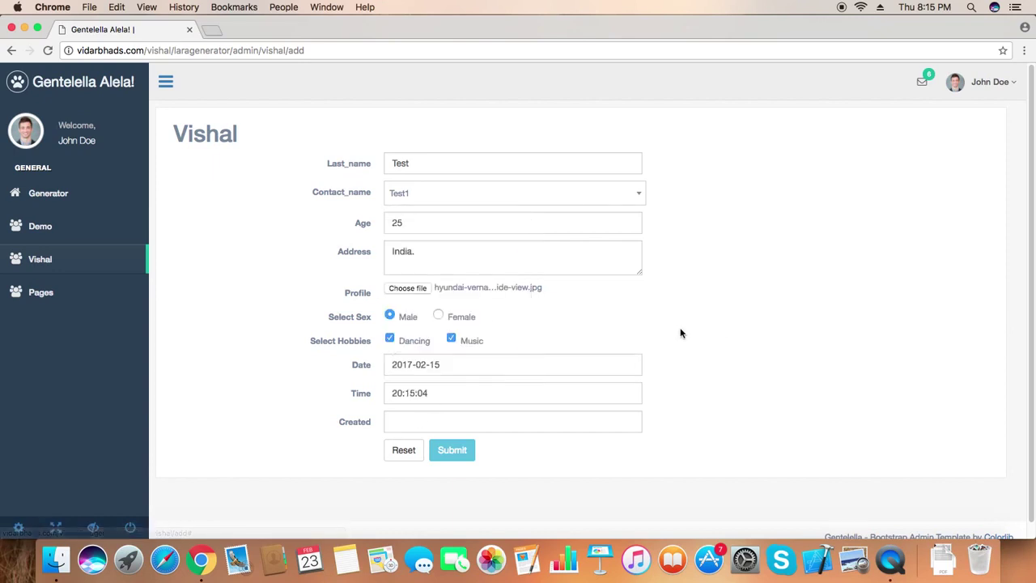
left_click(436, 422)
left_click(458, 313)
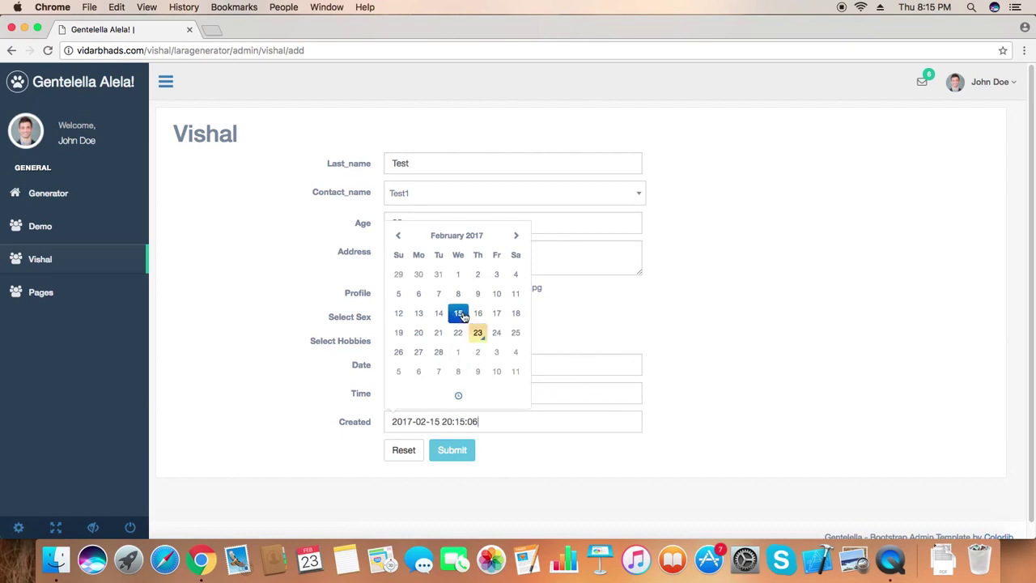
left_click(534, 488)
left_click(458, 451)
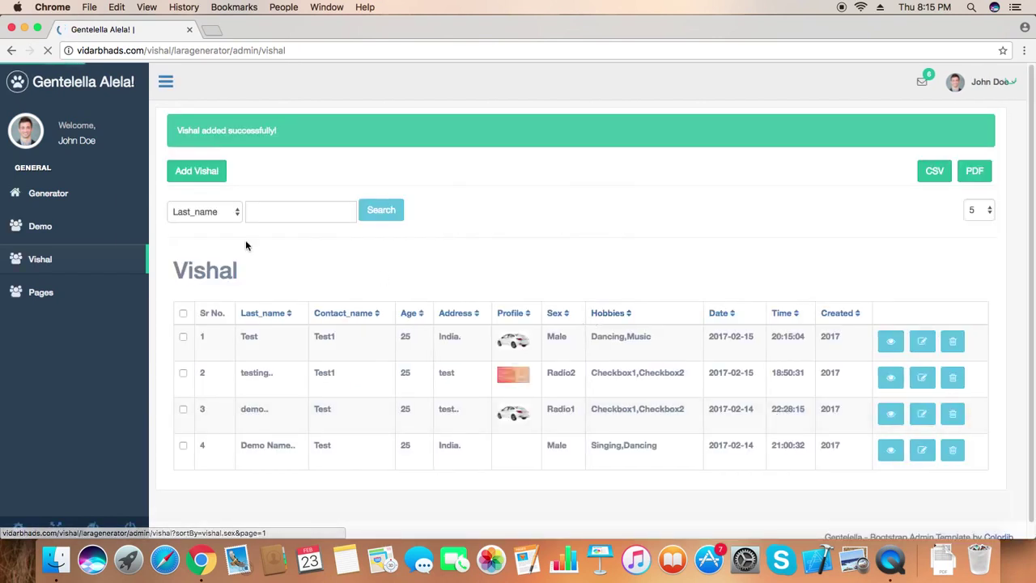
Test the validation of a new Vishal record by submitting the form empty and again with hjhjb as the age
left_click(207, 179)
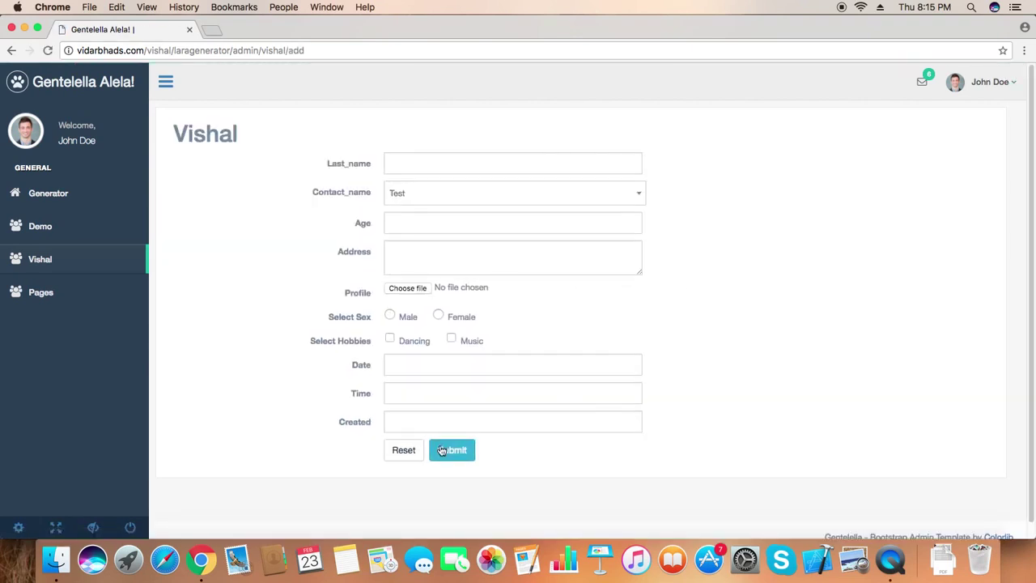
left_click(456, 448)
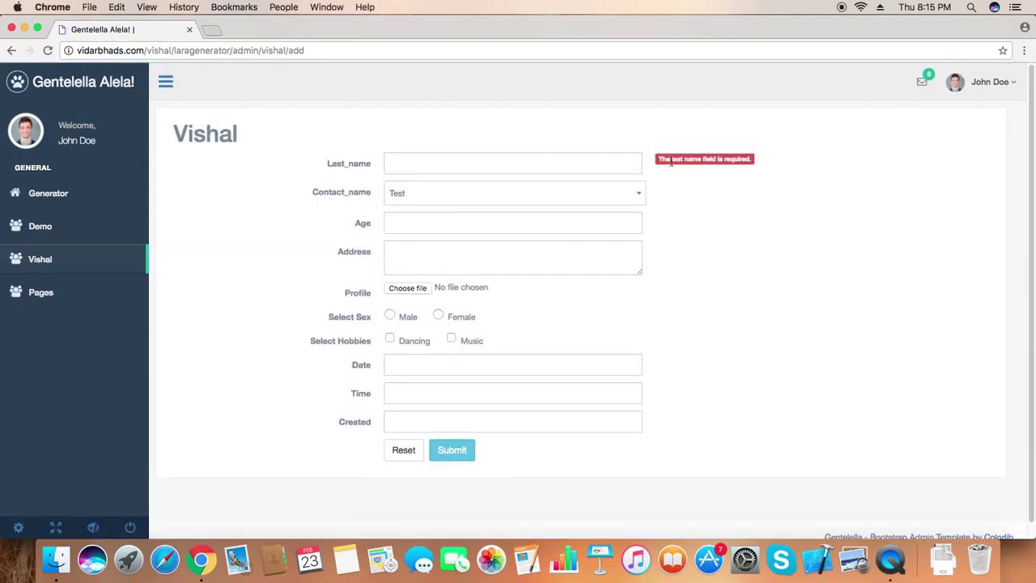
left_click(544, 227)
type("hjhjb")
left_click(458, 449)
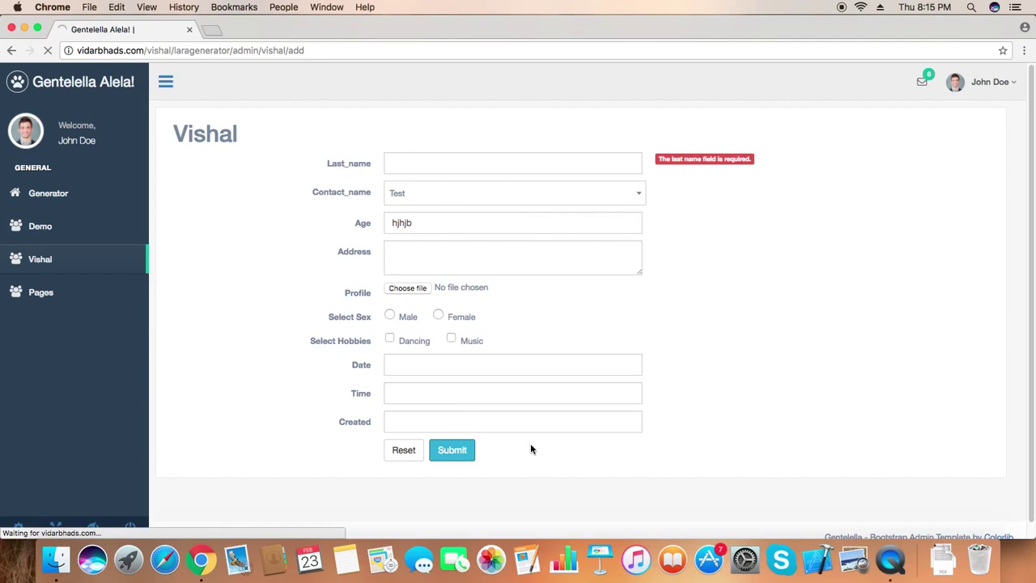
Return to the Vishal list, view the details of the first record and go back
left_click(60, 263)
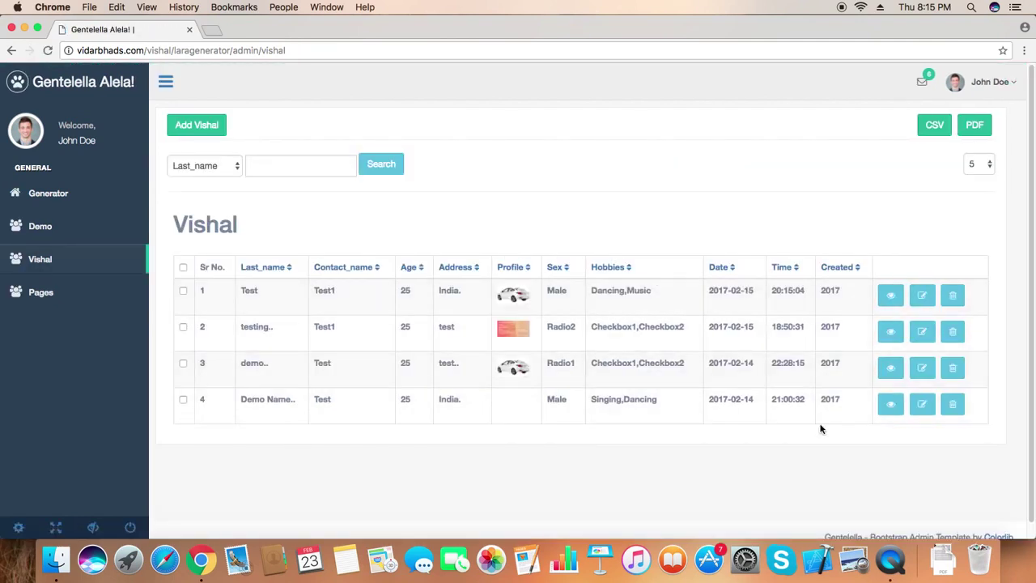
left_click(890, 294)
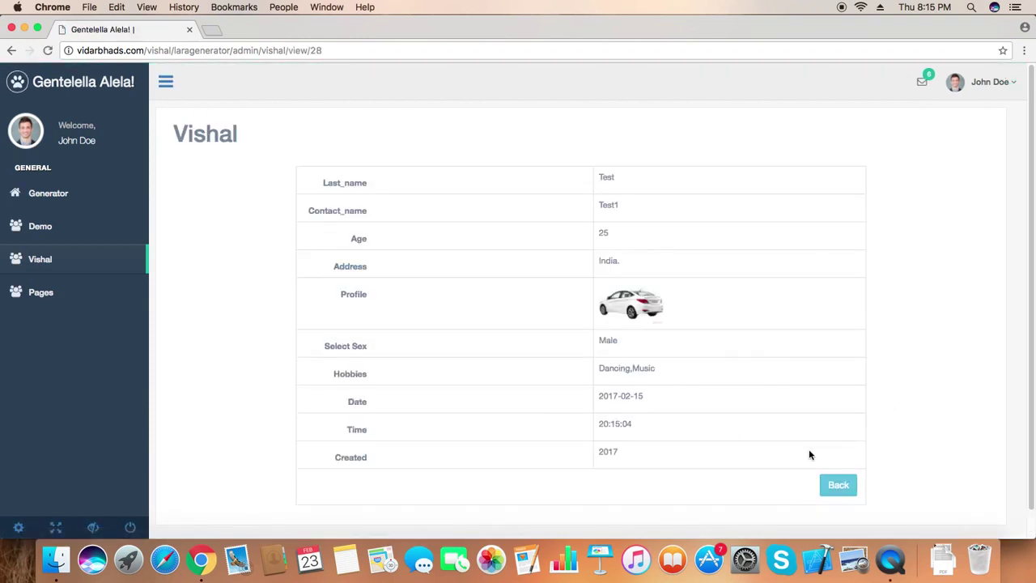
left_click(839, 486)
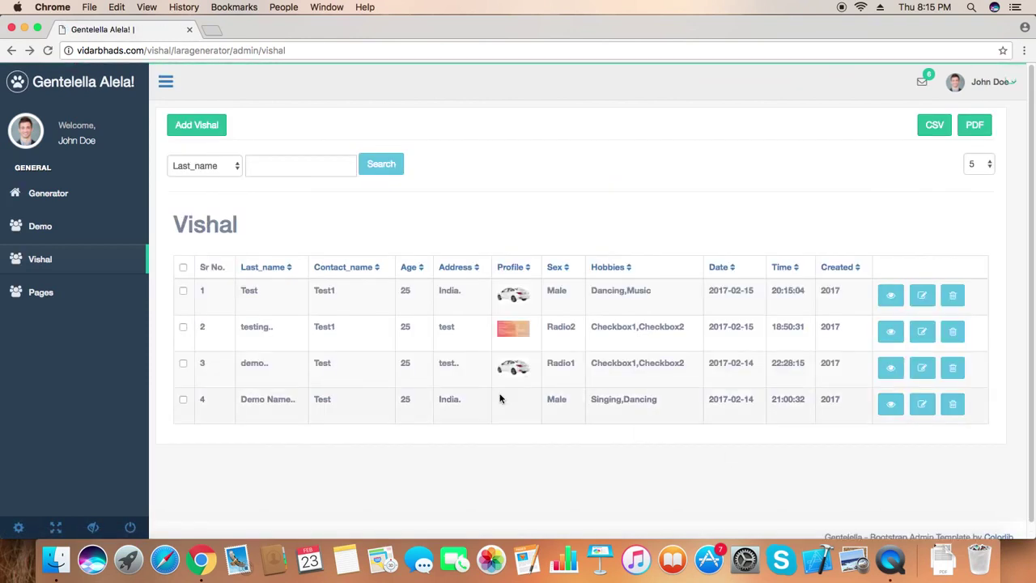
Sort the Vishal list by last name in both directions, and by contact name in descending order
left_click(262, 269)
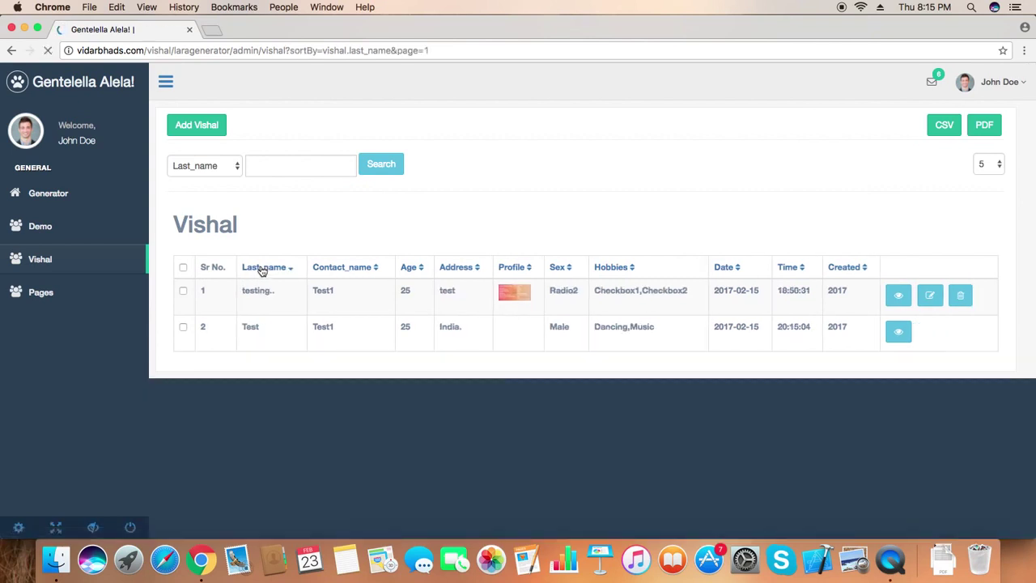
left_click(266, 271)
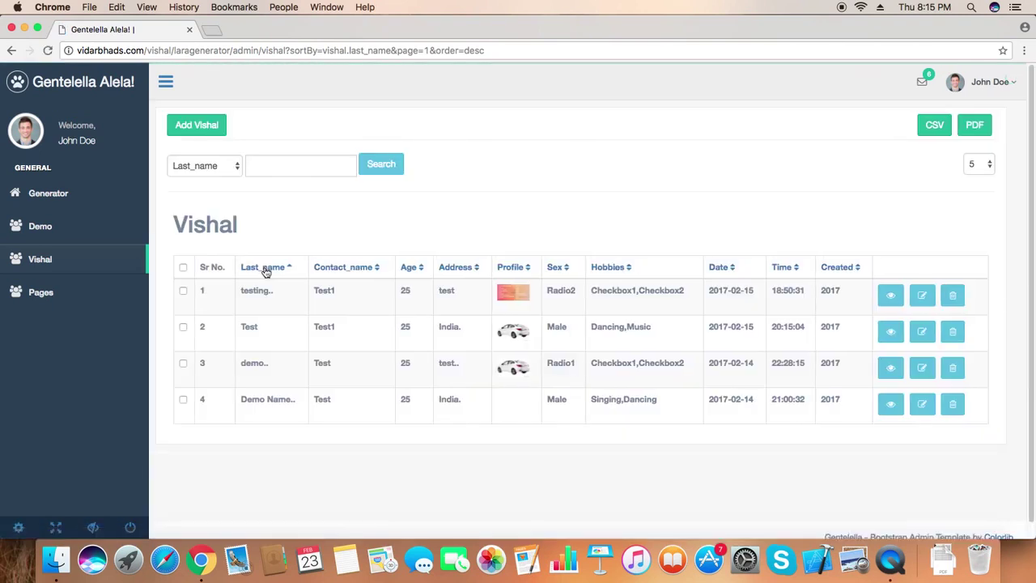
left_click(268, 273)
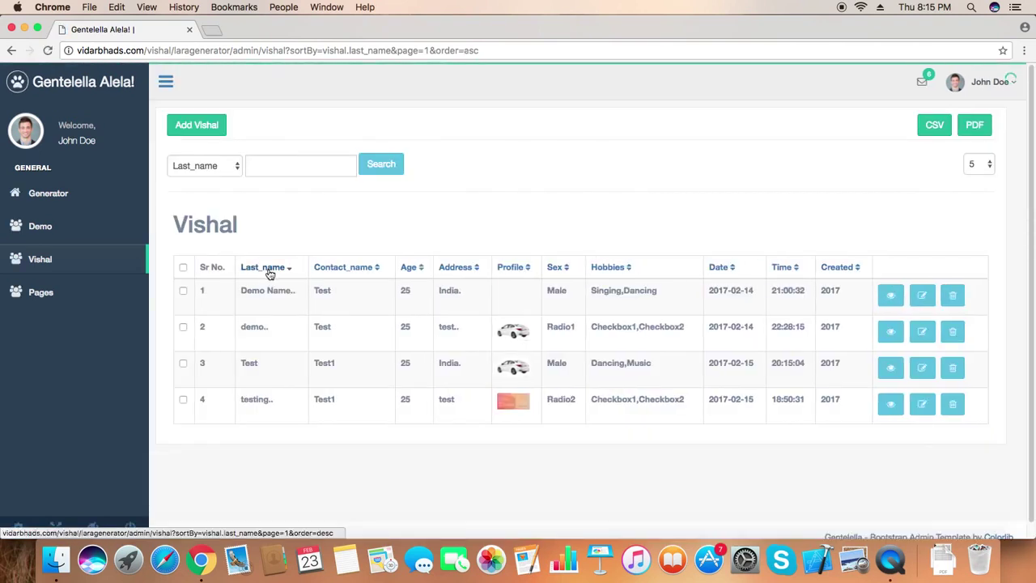
left_click(272, 273)
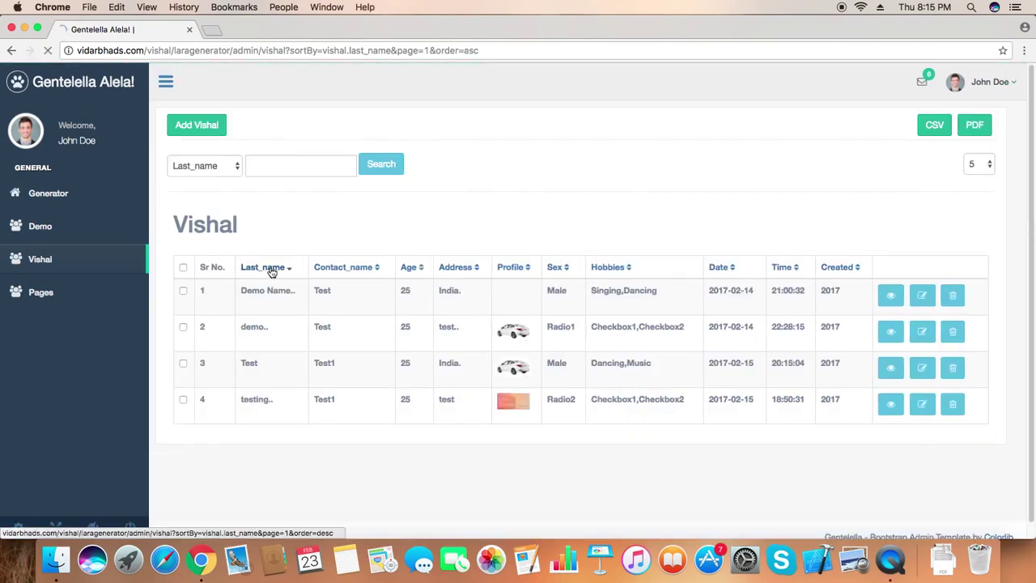
left_click(361, 271)
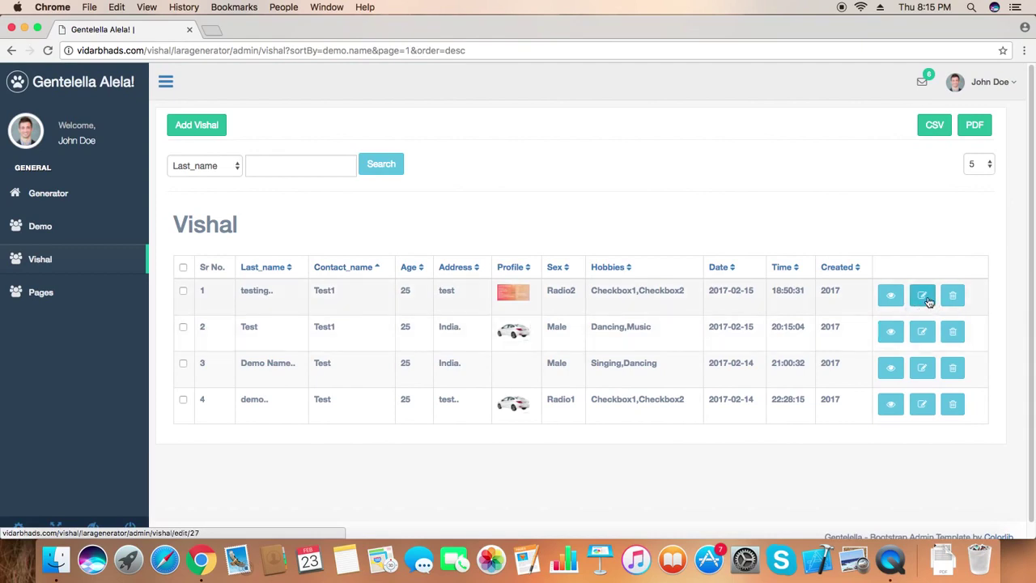
Request deletion of the third record, Demo Name.., and decline the confirmation
left_click(952, 367)
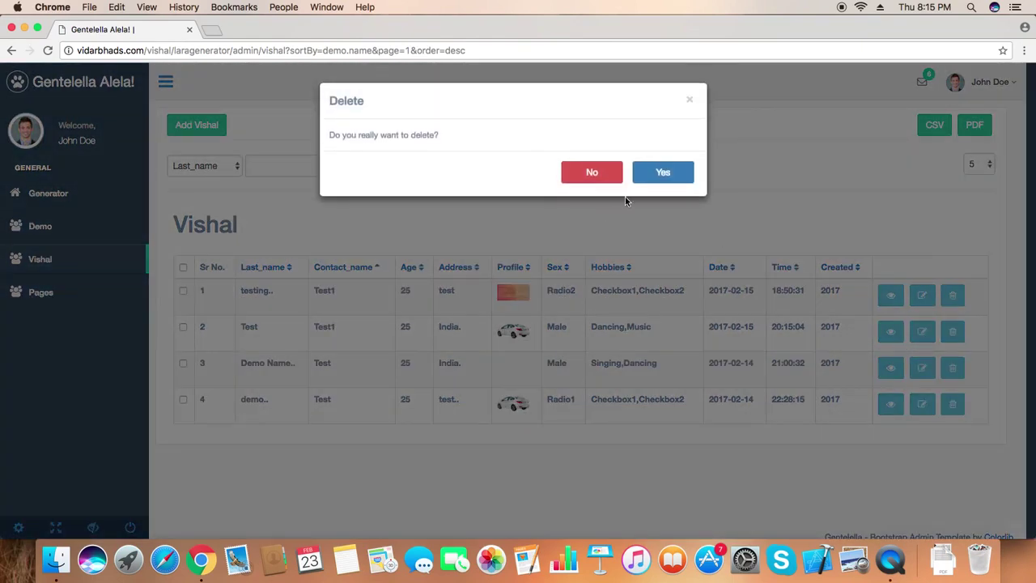
left_click(611, 178)
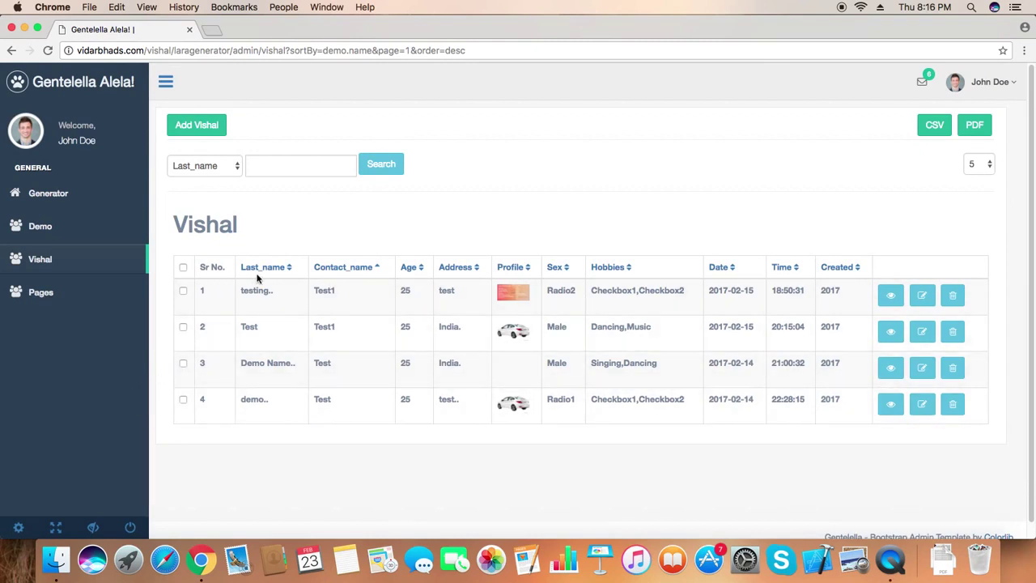
Search the Vishal records by Contact_name for test1
left_click(230, 168)
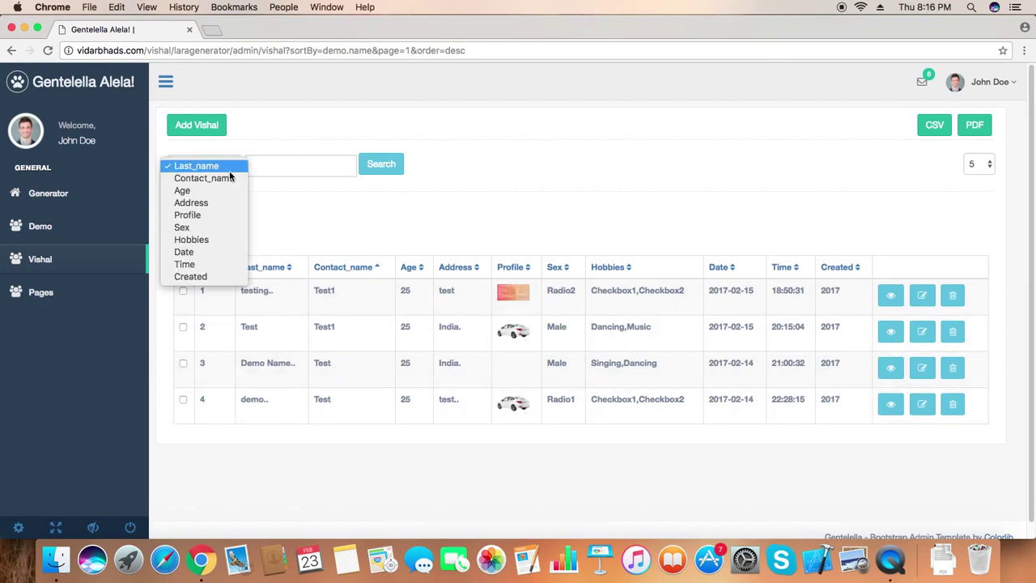
left_click(223, 184)
left_click(300, 166)
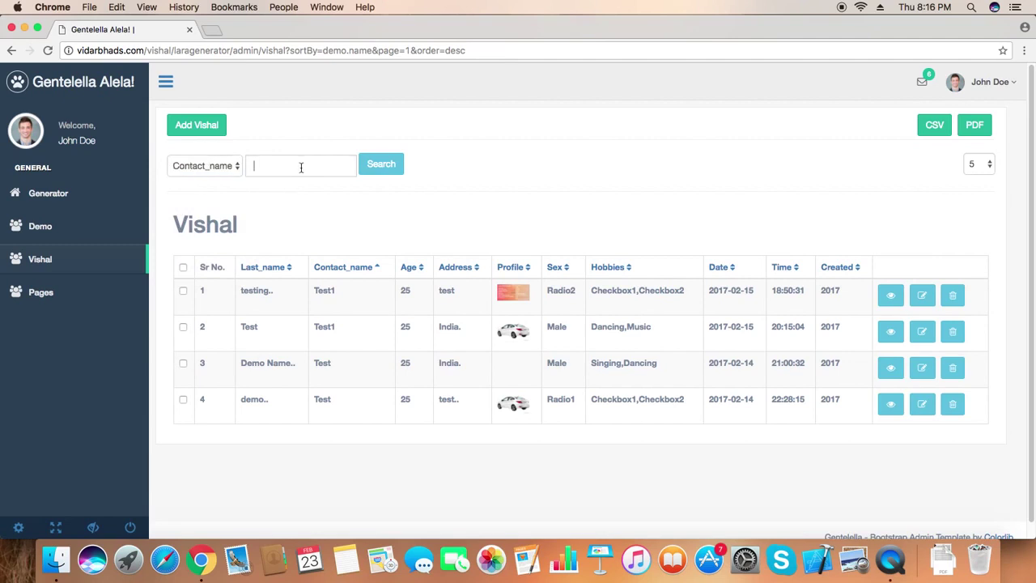
type("te")
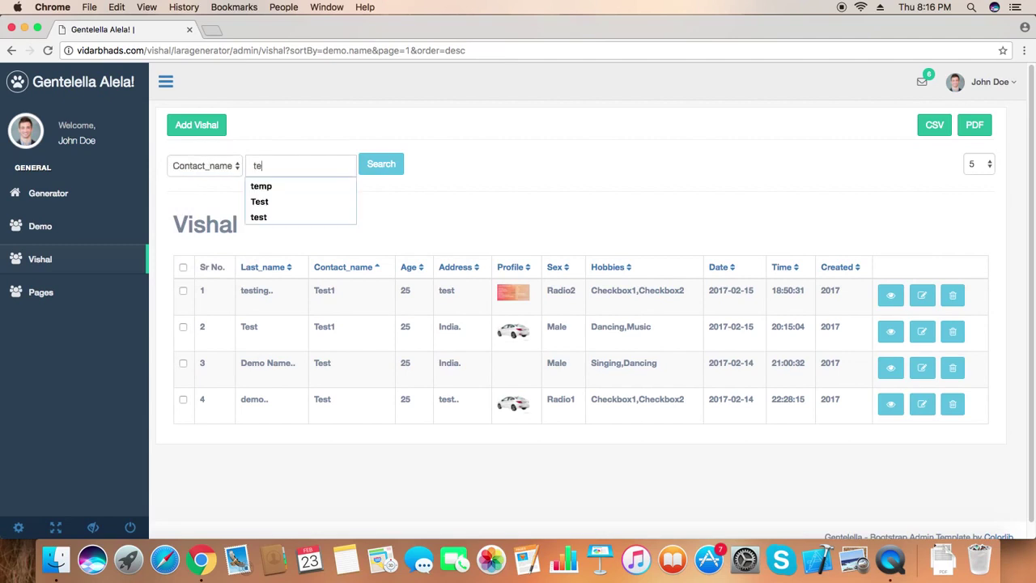
type("st1")
left_click(389, 175)
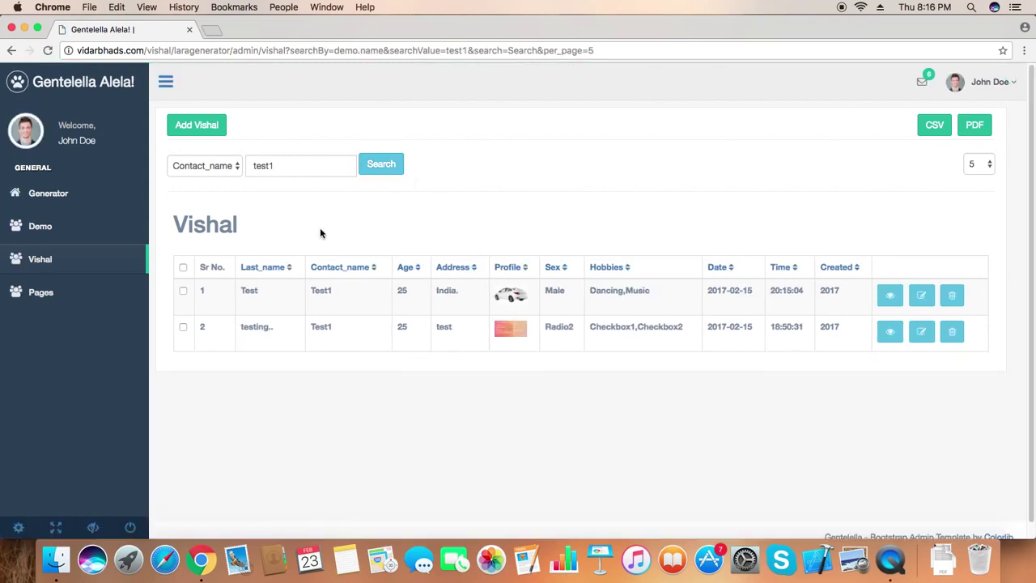
Search the records by Last_name for test, and clear the search to list all records again
left_click(234, 166)
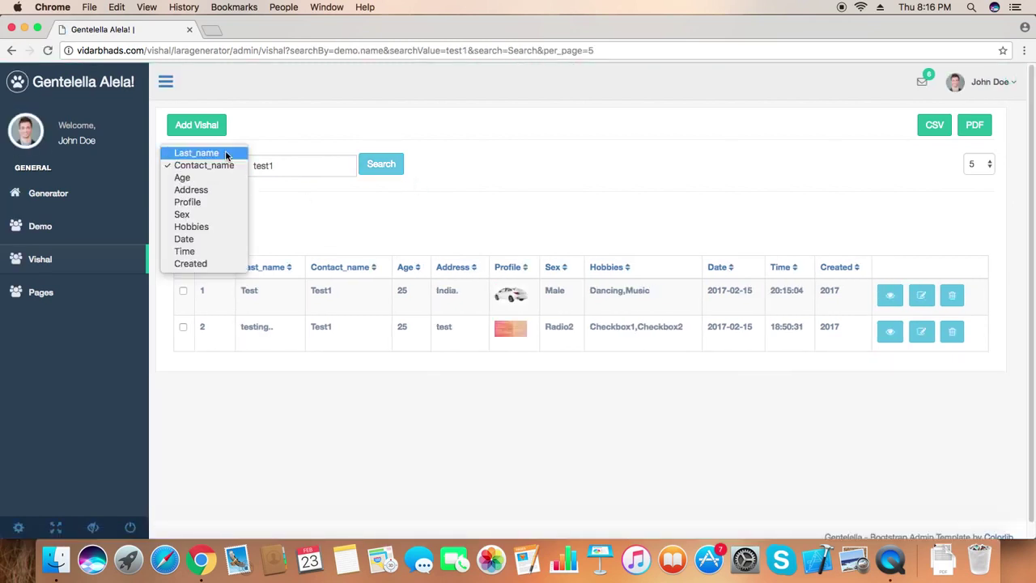
left_click(197, 151)
left_click(298, 165)
key("BackSpace")
left_click(379, 165)
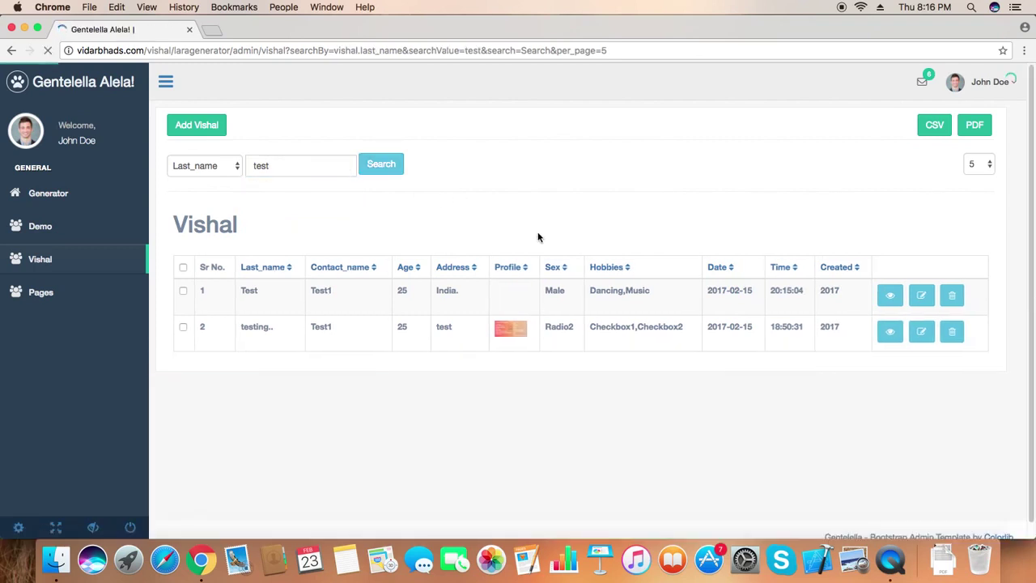
double_click(302, 171)
key("BackSpace")
left_click(389, 169)
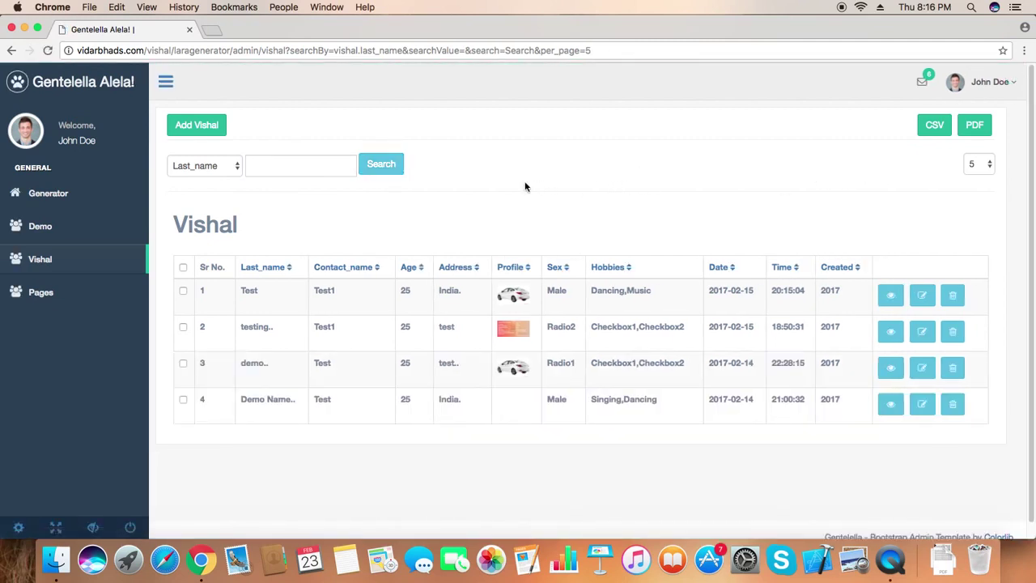
Search the records by Sex for male, and clear the search to restore the full list
left_click(225, 167)
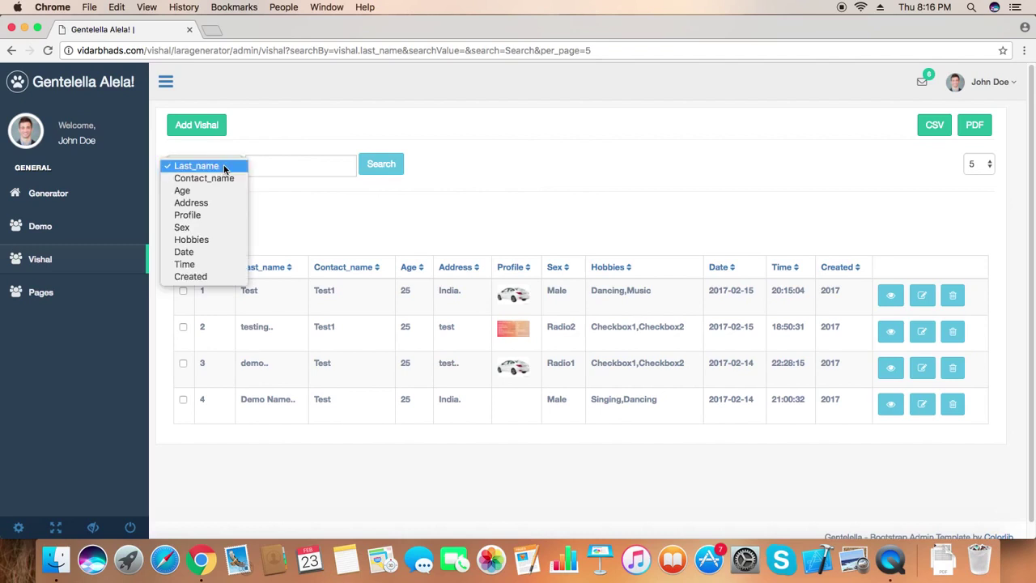
left_click(209, 227)
left_click(334, 161)
type("ma")
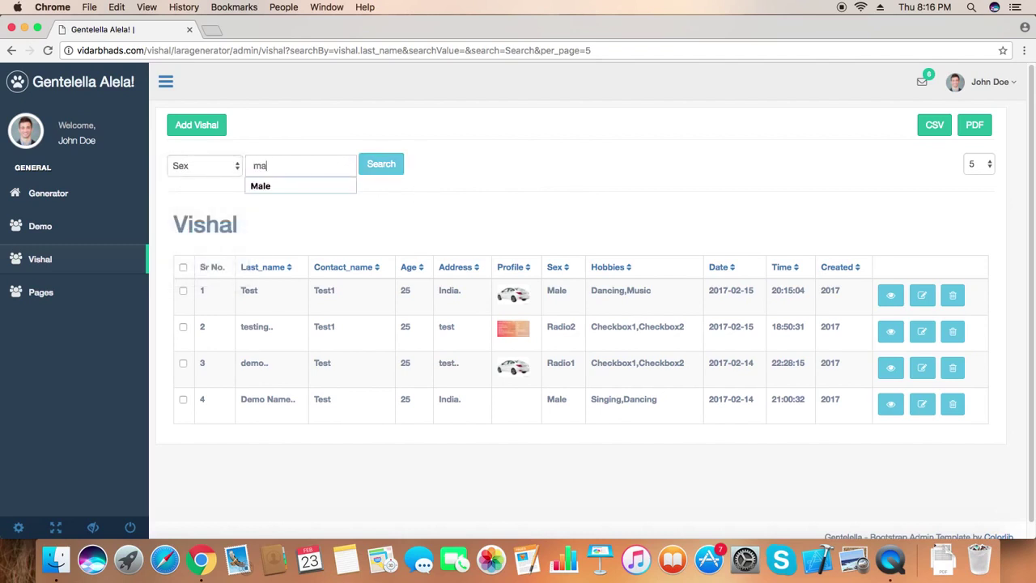
type("le")
left_click(395, 171)
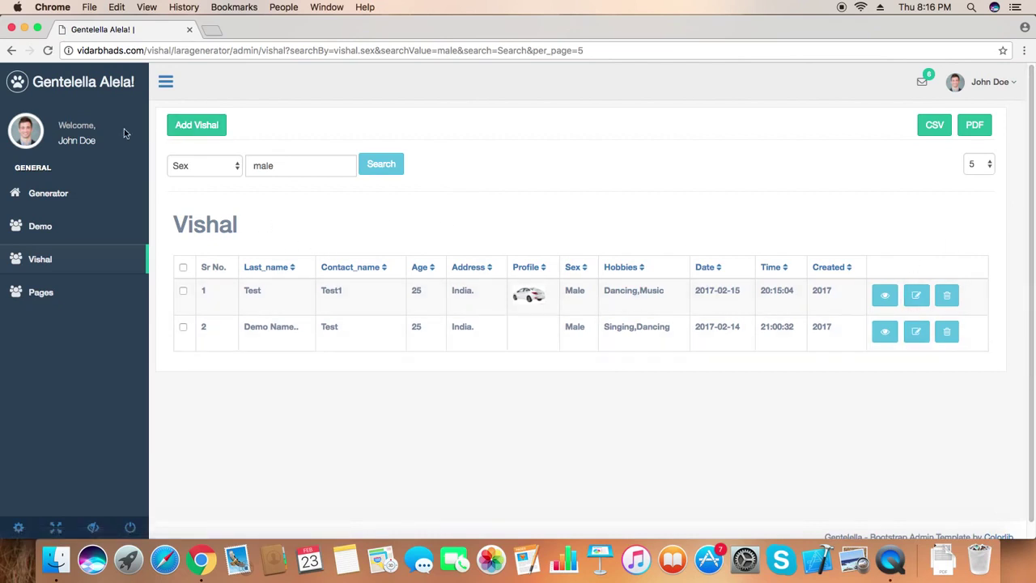
double_click(289, 167)
key("BackSpace")
key("Return")
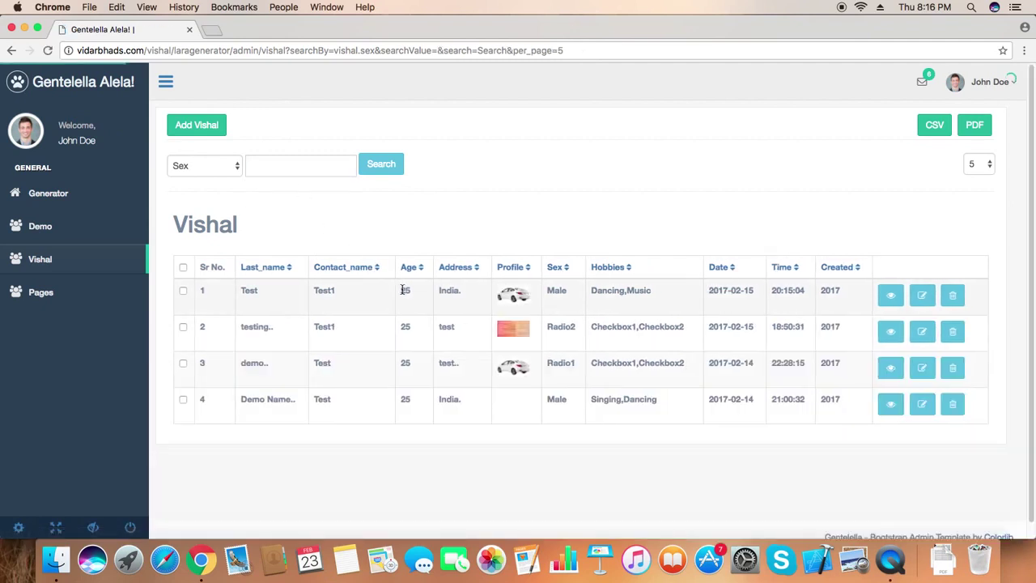
Select the fourth record, Demo Name.., and delete it with the bulk delete function
left_click(184, 399)
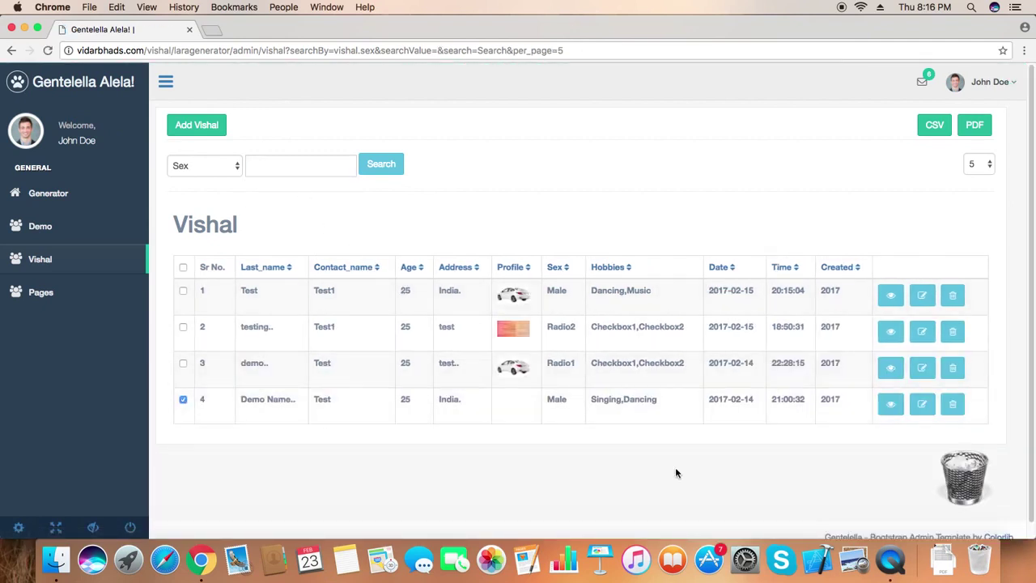
left_click(971, 491)
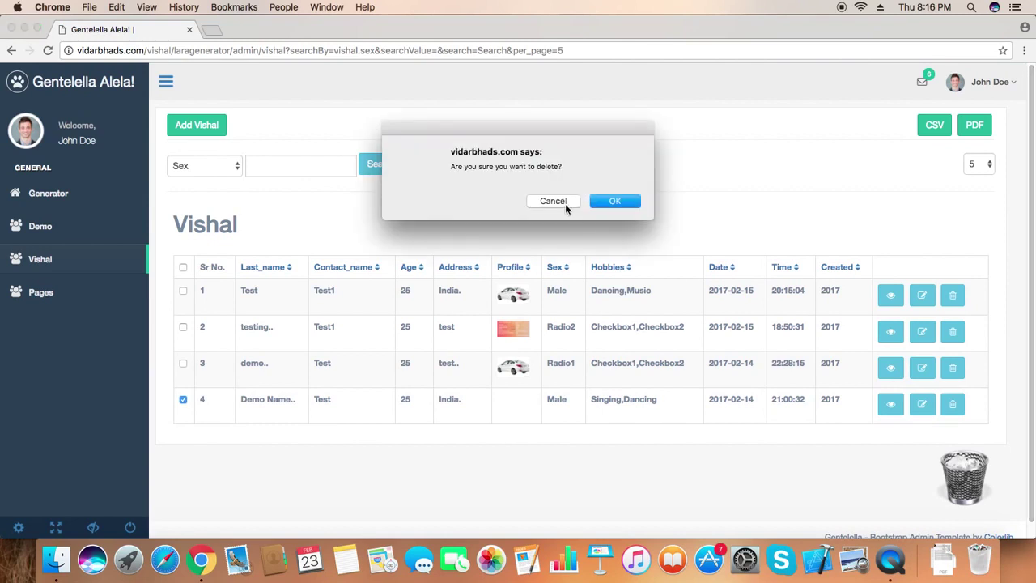
left_click(613, 202)
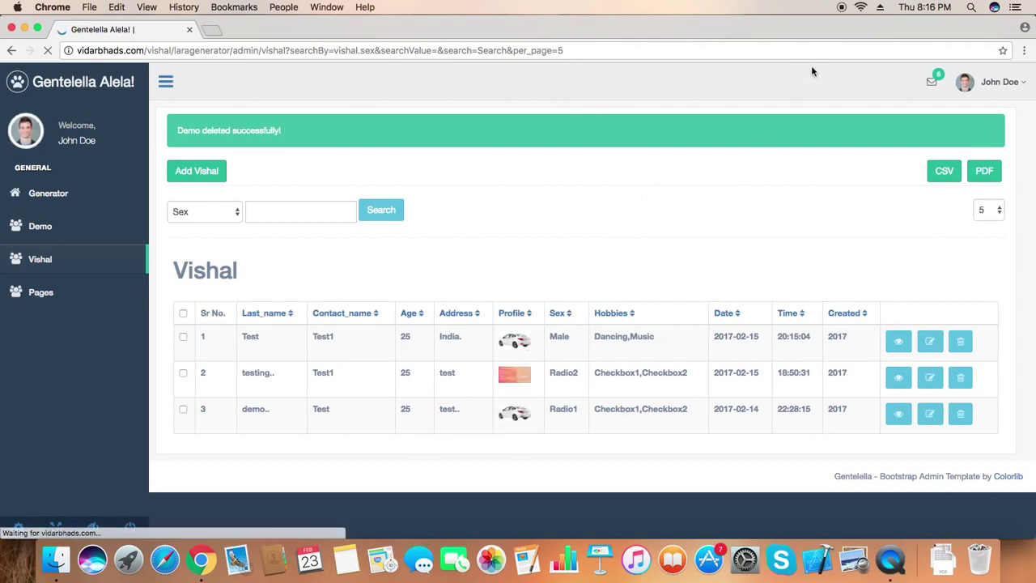
Export the Vishal records to CSV and inspect the downloaded vishal.csv in Numbers, closing it when done
left_click(943, 171)
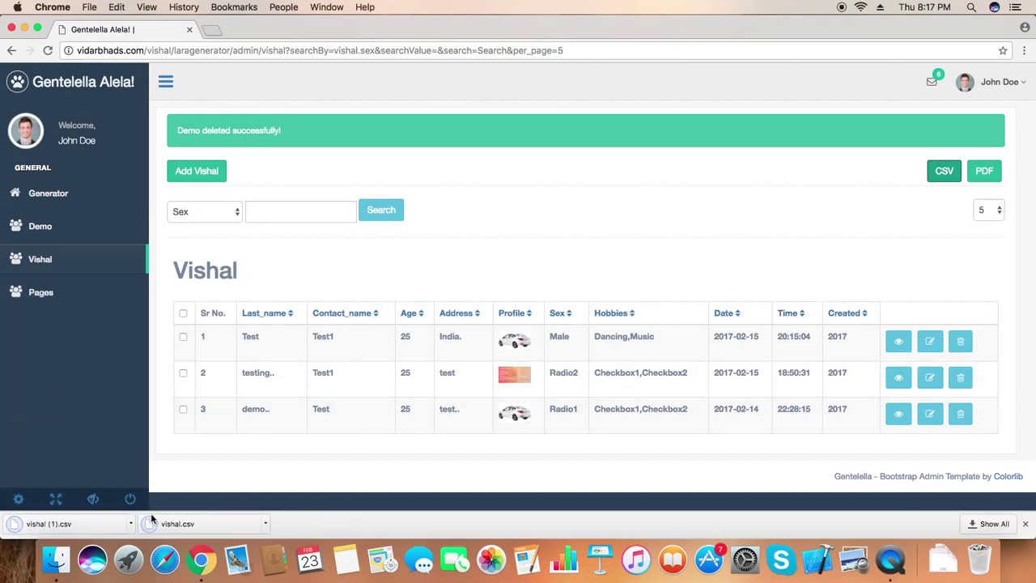
left_click(198, 519)
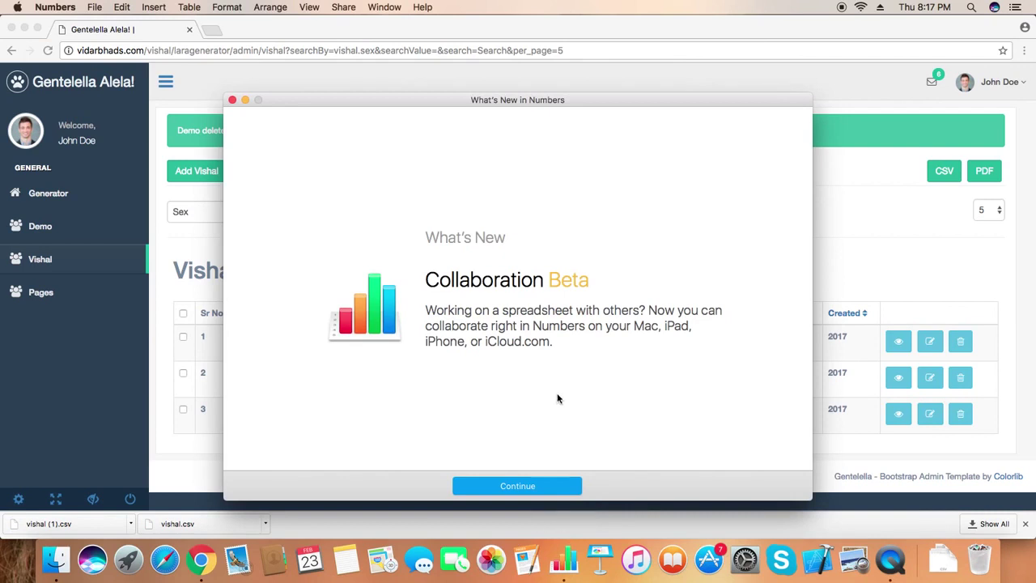
left_click(233, 101)
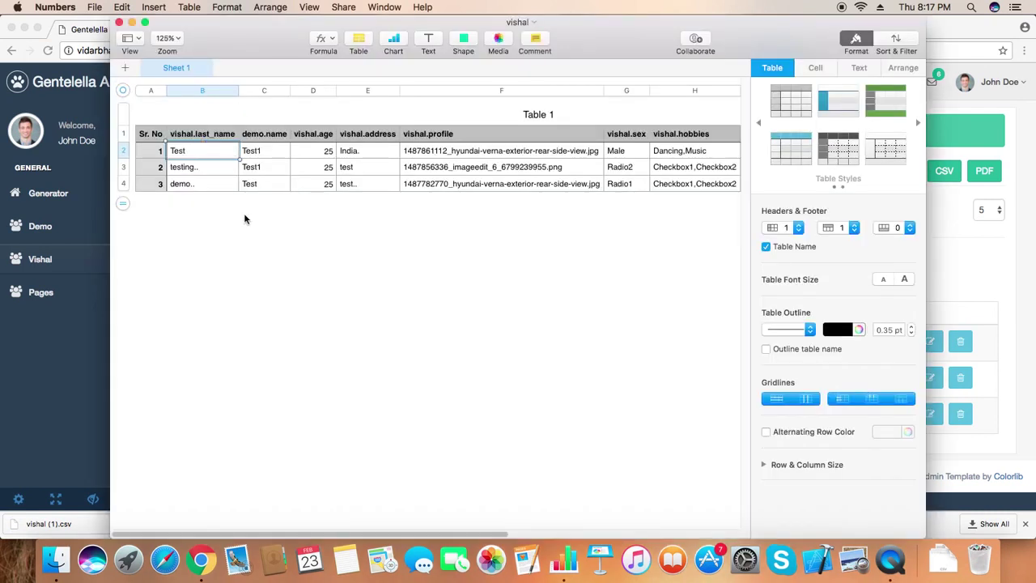
left_click(119, 22)
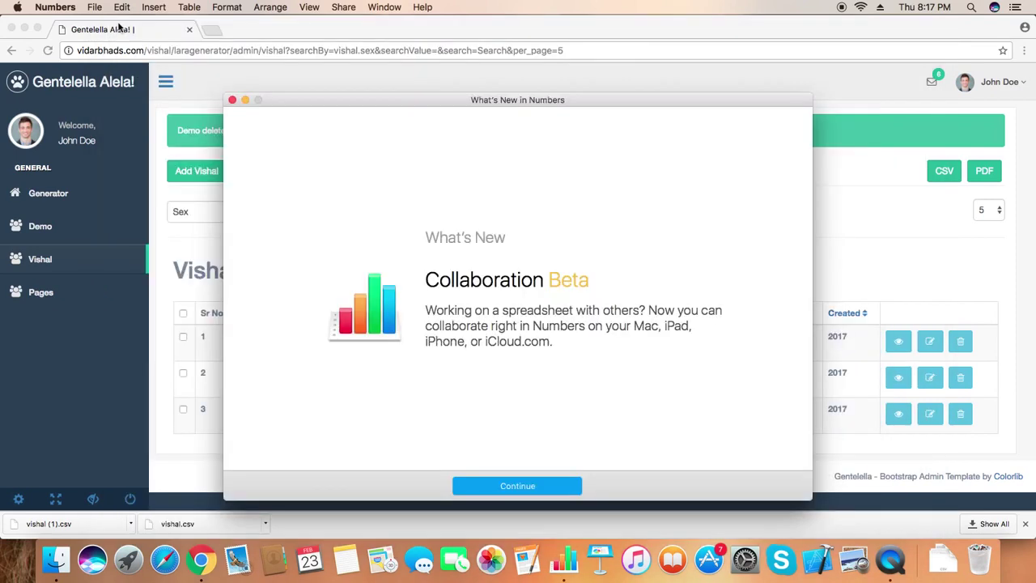
left_click(233, 100)
Export the Vishal records to PDF and inspect the downloaded vishal.pdf enlarged, closing it when done
left_click(983, 178)
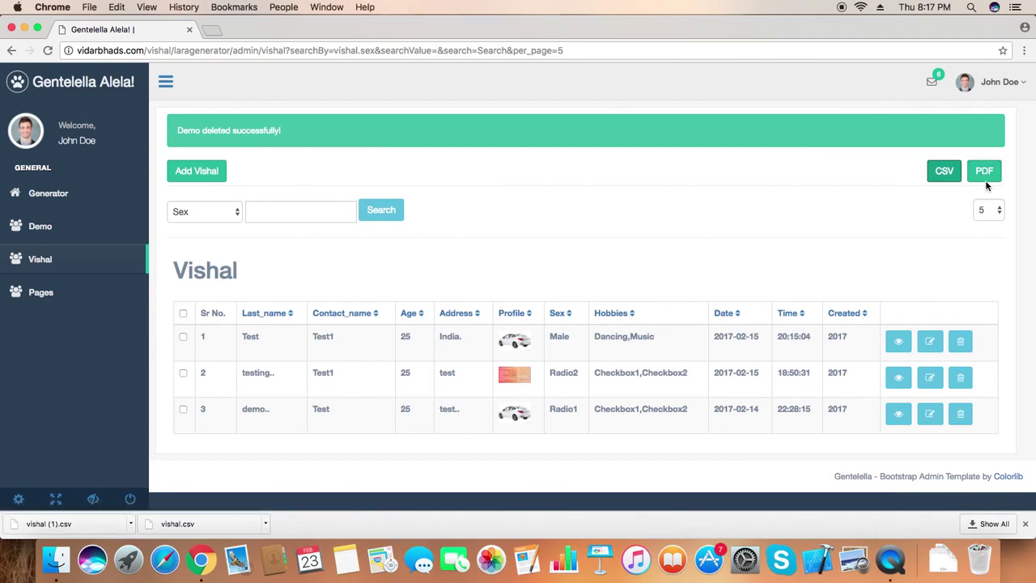
left_click(986, 184)
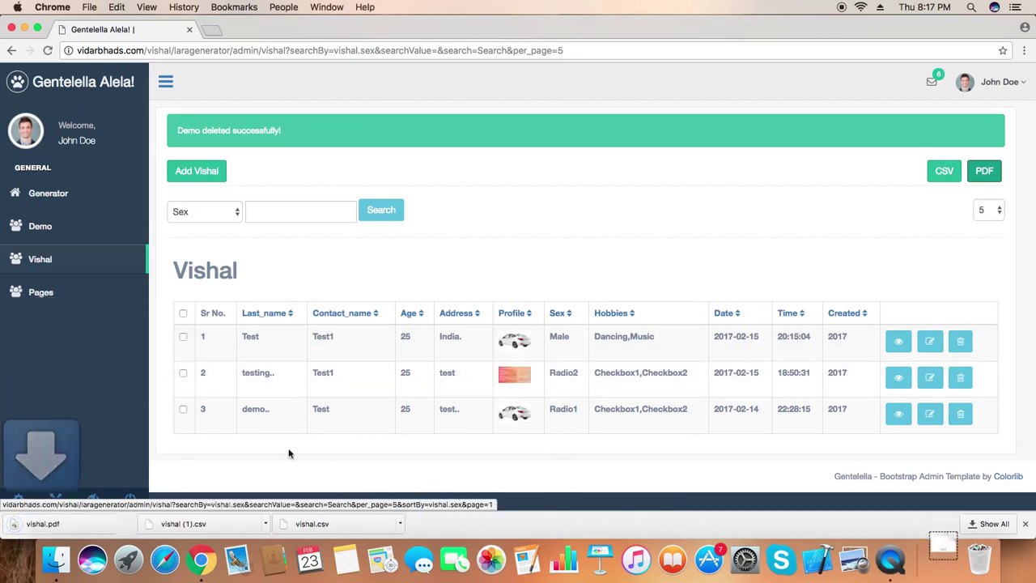
left_click(94, 523)
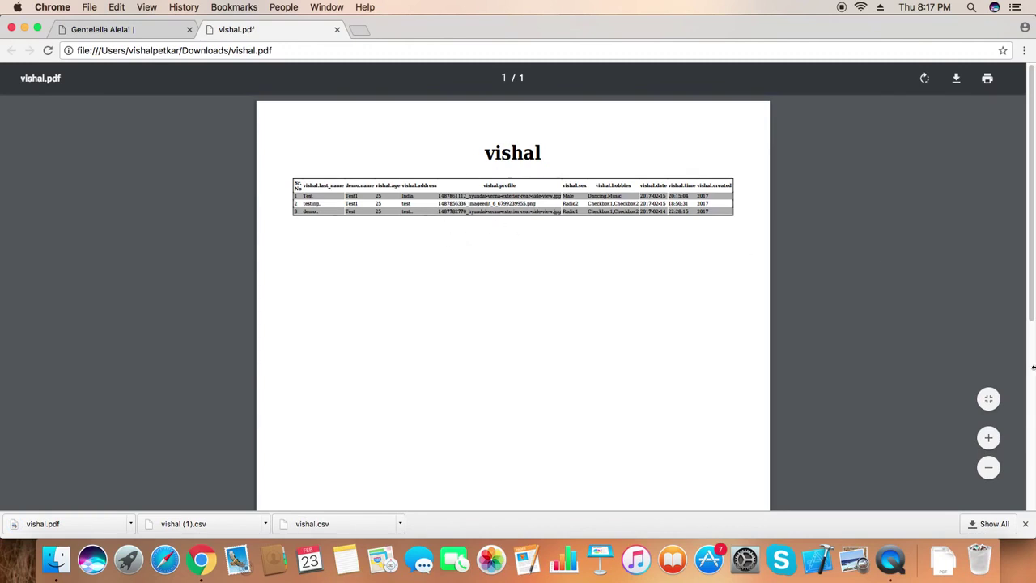
left_click(988, 437)
left_click(988, 437)
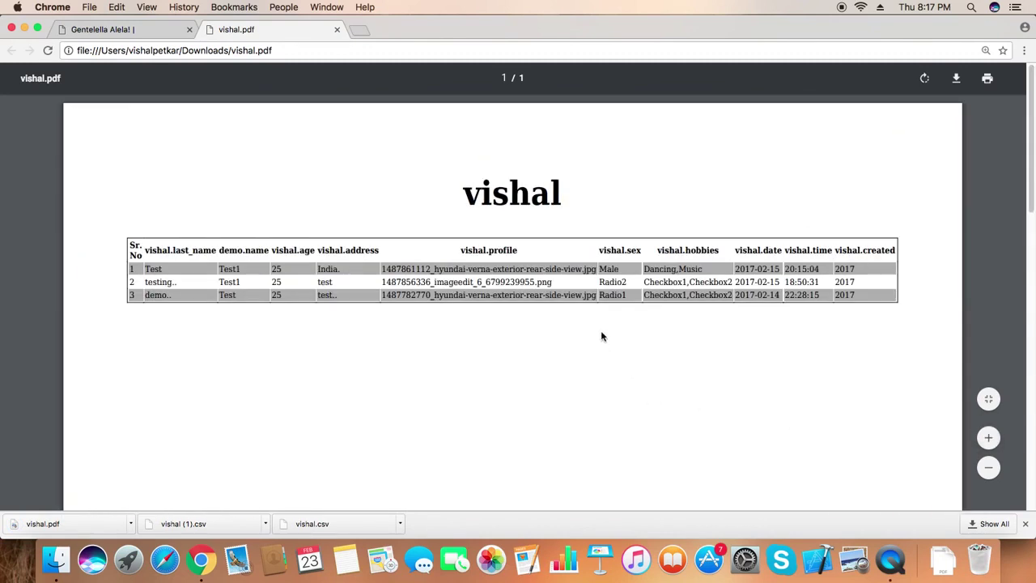
left_click(337, 31)
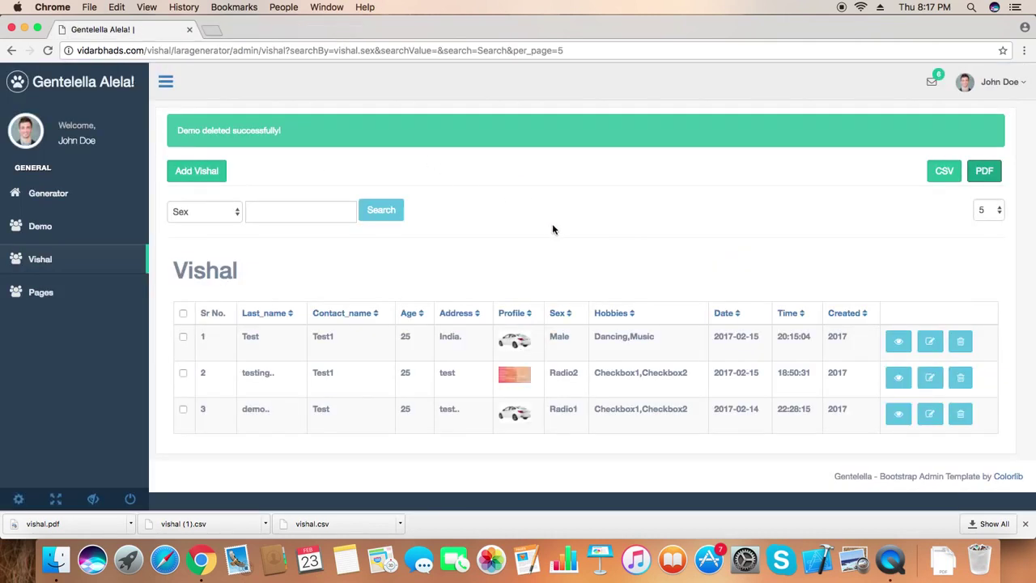